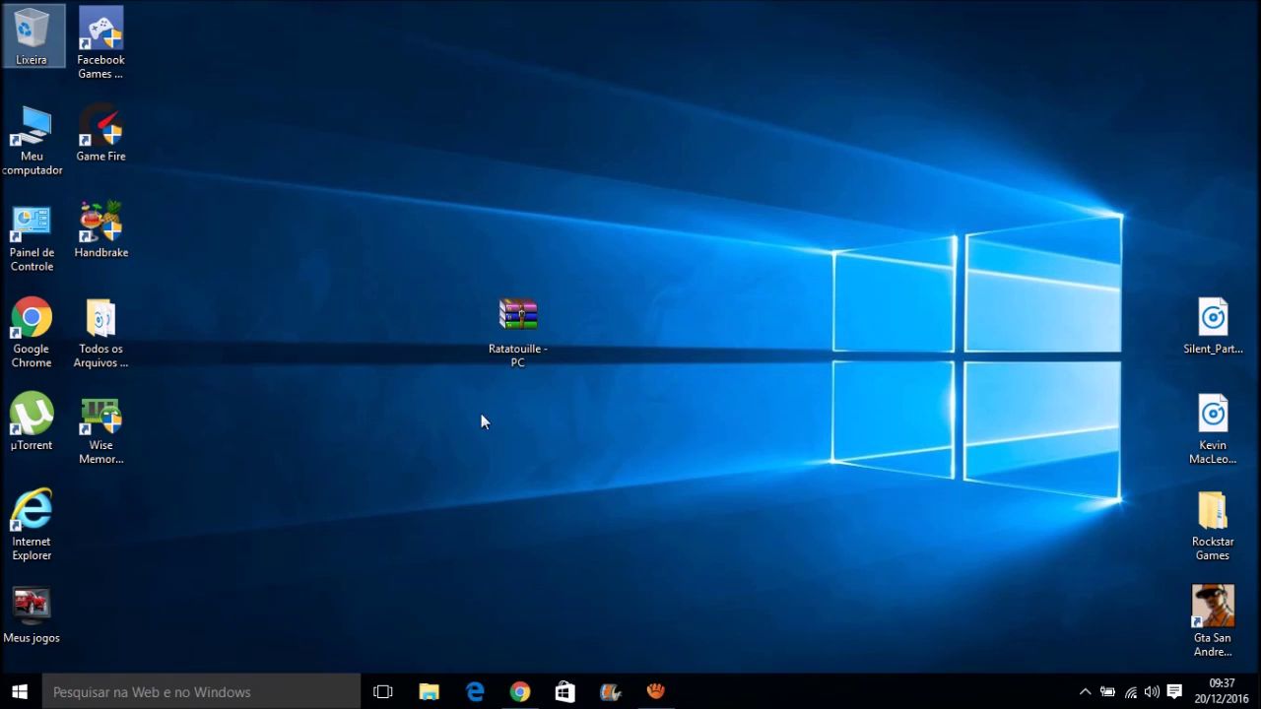
- Reposition the Ratatouille - PC archive on the desktop
left_click_drag(518, 342, 505, 384)
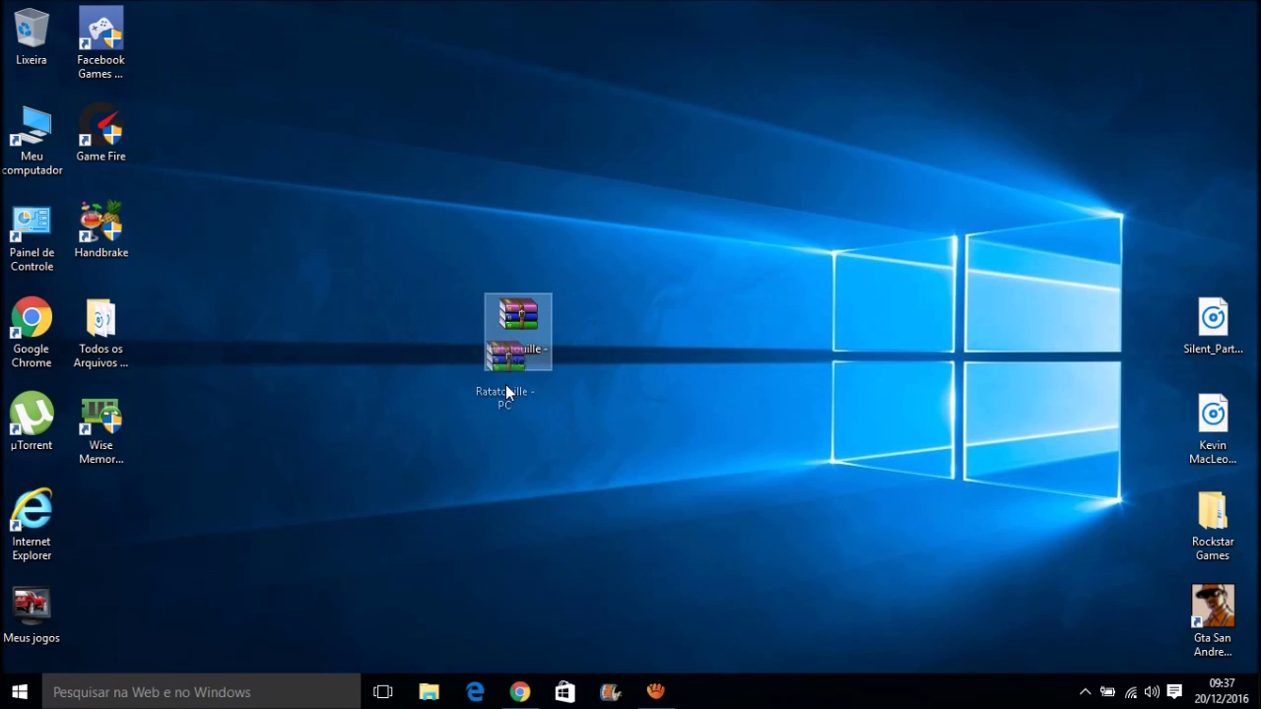
left_click_drag(502, 328, 562, 308)
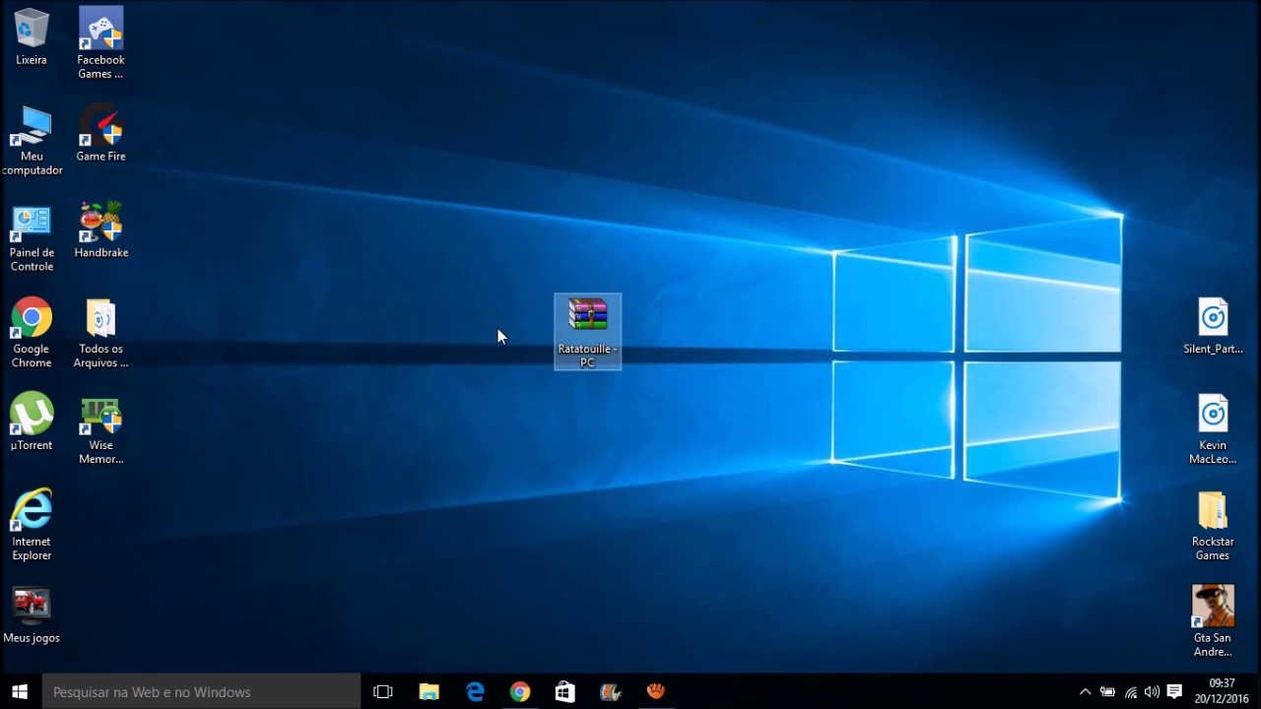
left_click_drag(551, 220, 623, 376)
left_click(623, 372)
left_click(510, 292)
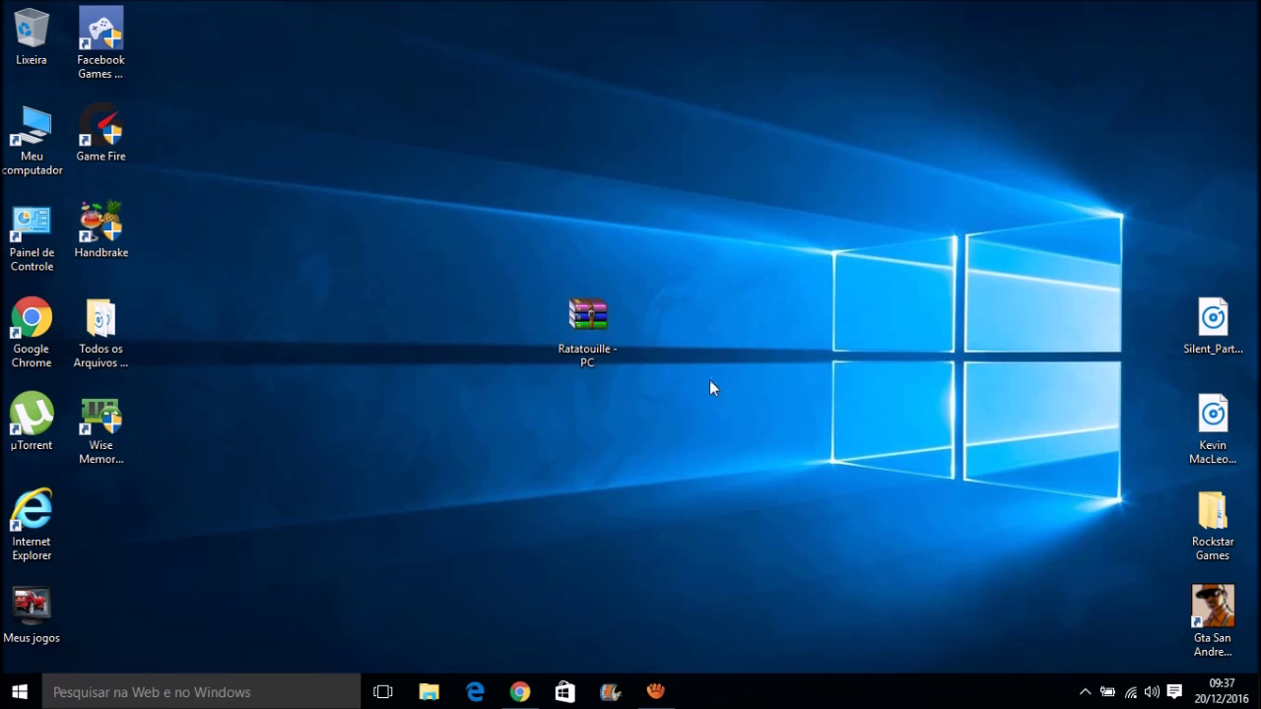
left_click_drag(767, 422, 449, 155)
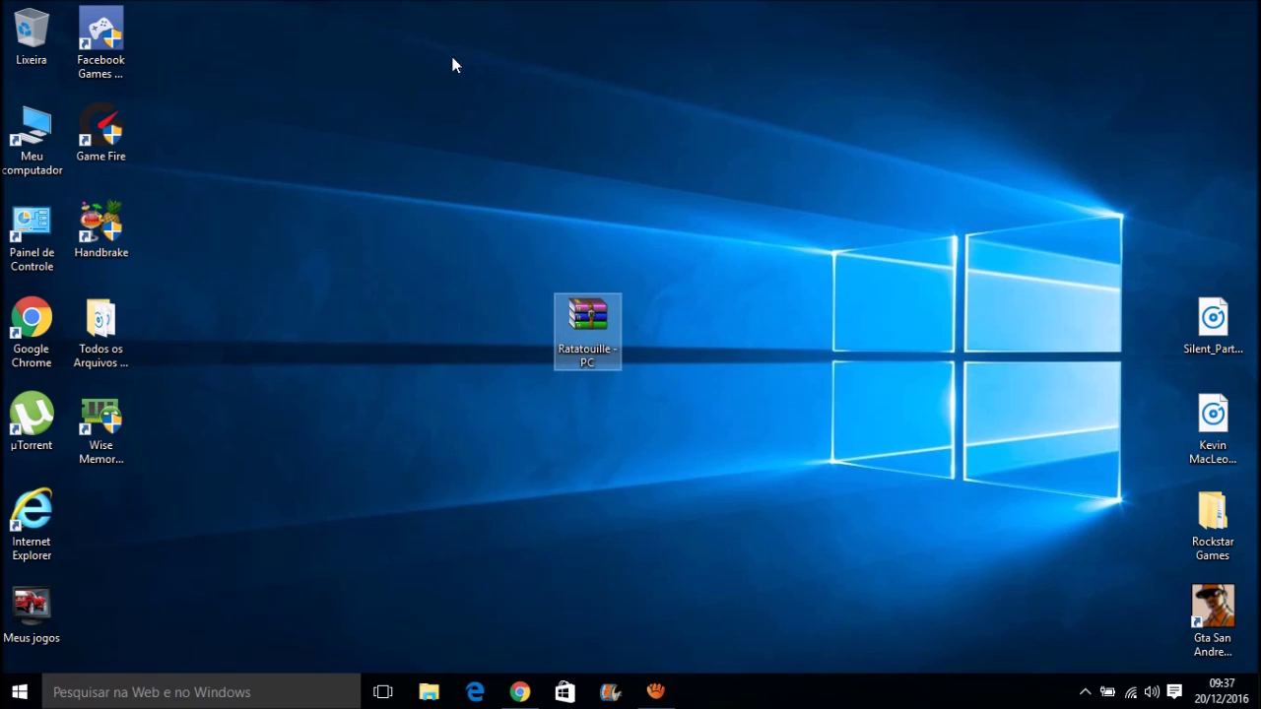
left_click_drag(778, 523, 679, 428)
left_click_drag(428, 151, 653, 437)
left_click(525, 197)
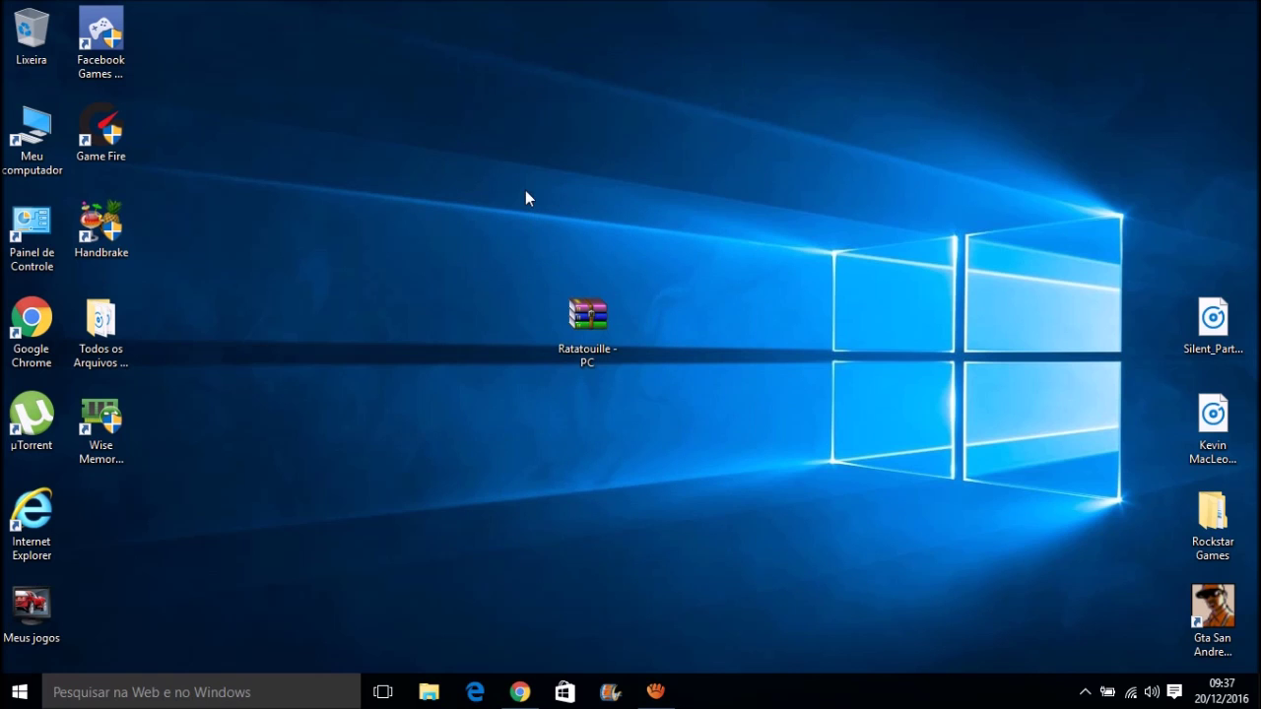
- Switch to Chrome and look through the uploaded videos of the YouTube channel in the first open page
left_click(519, 692)
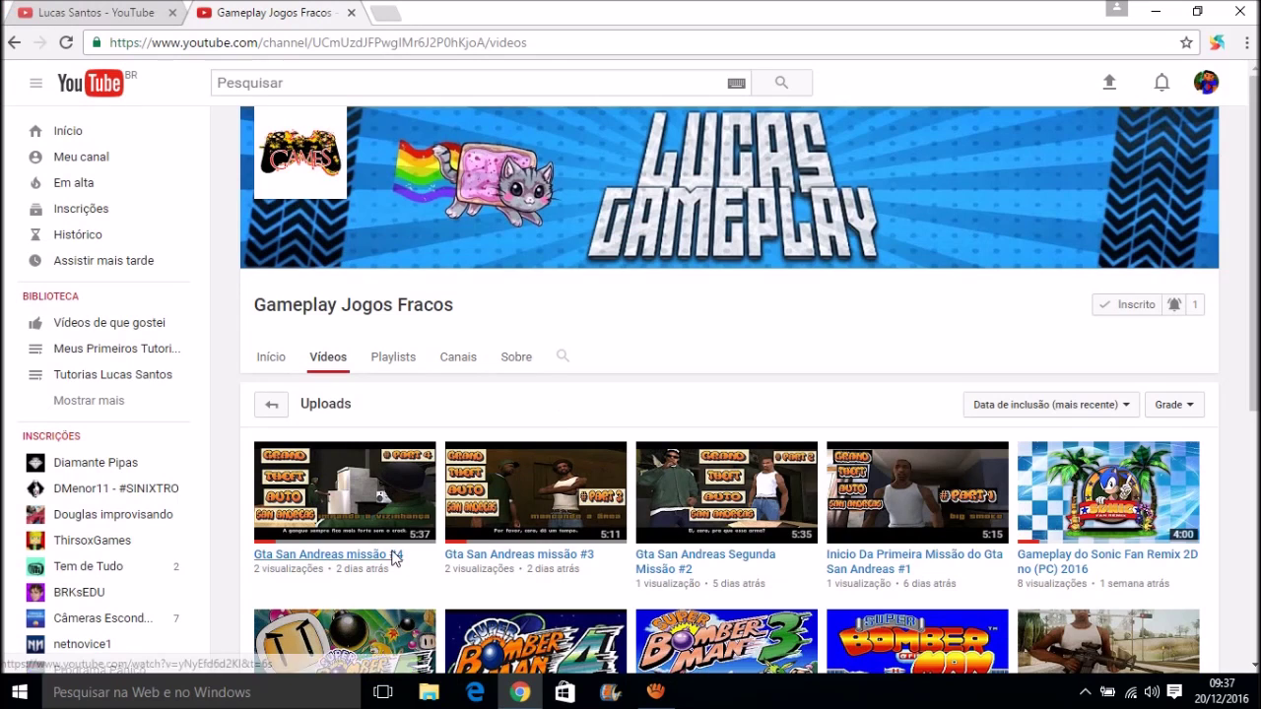
left_click(101, 9)
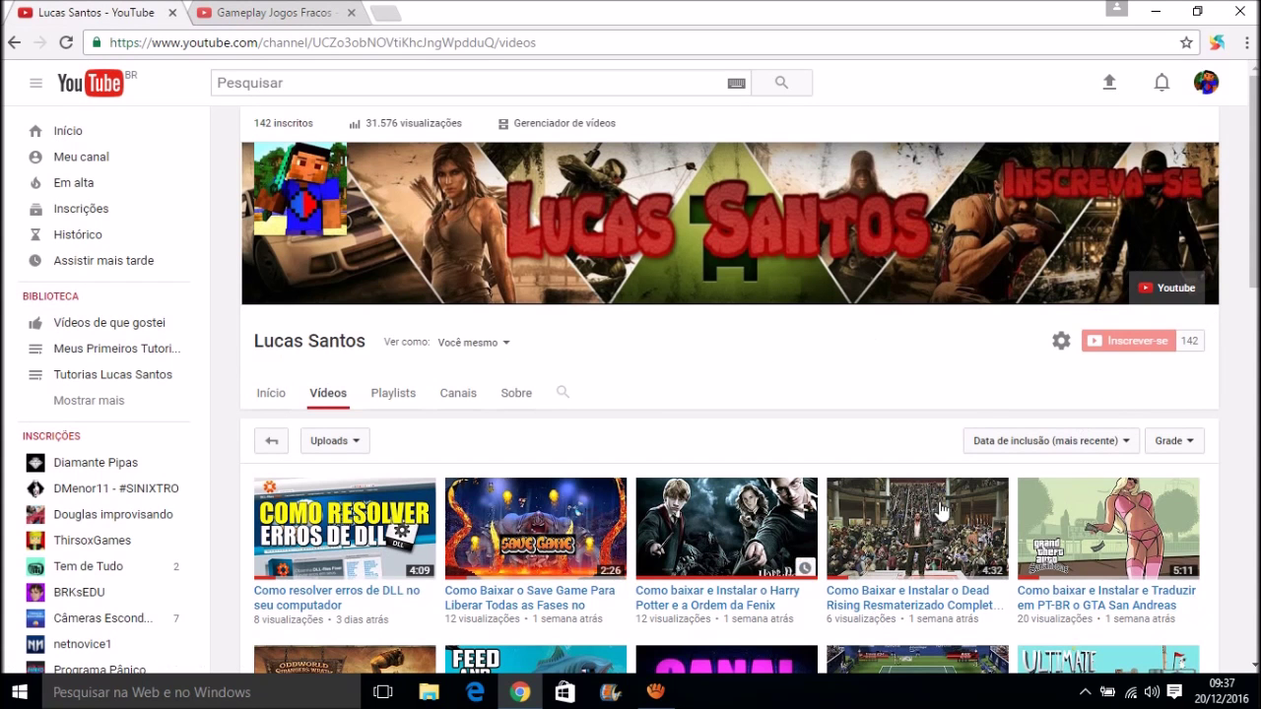
scroll(729, 394, "down", 12)
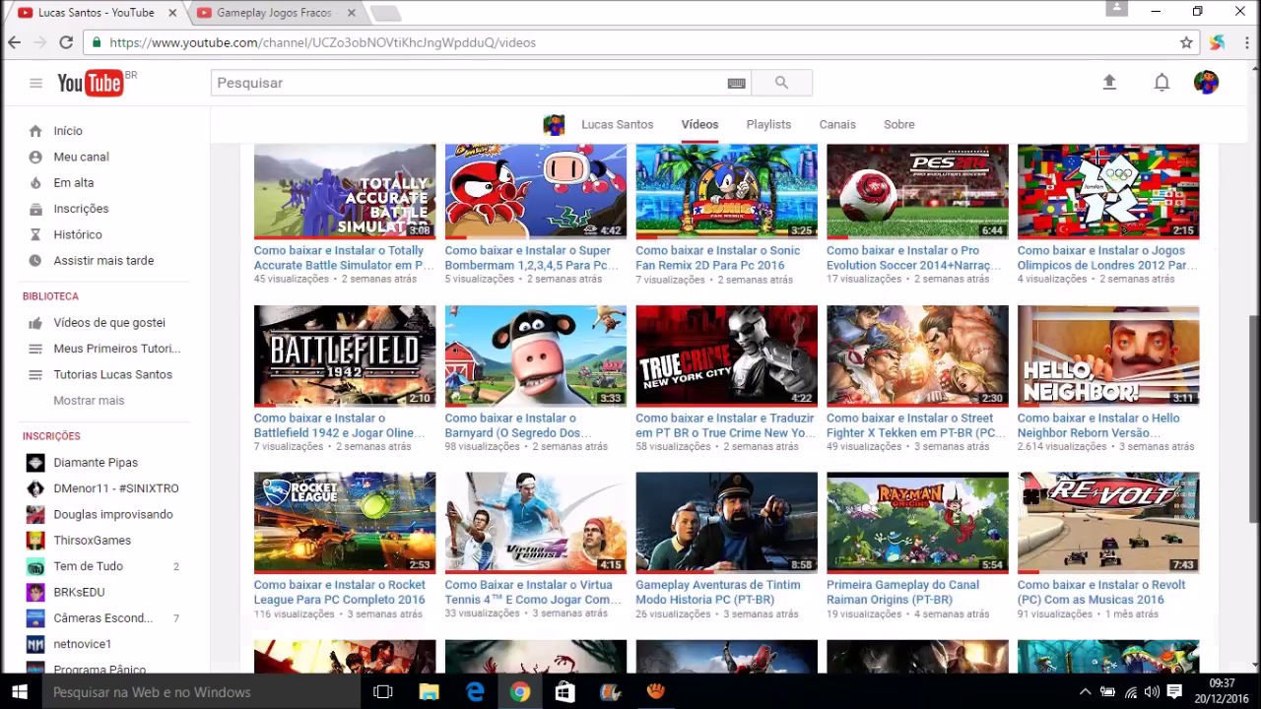
scroll(346, 157, "up", 12)
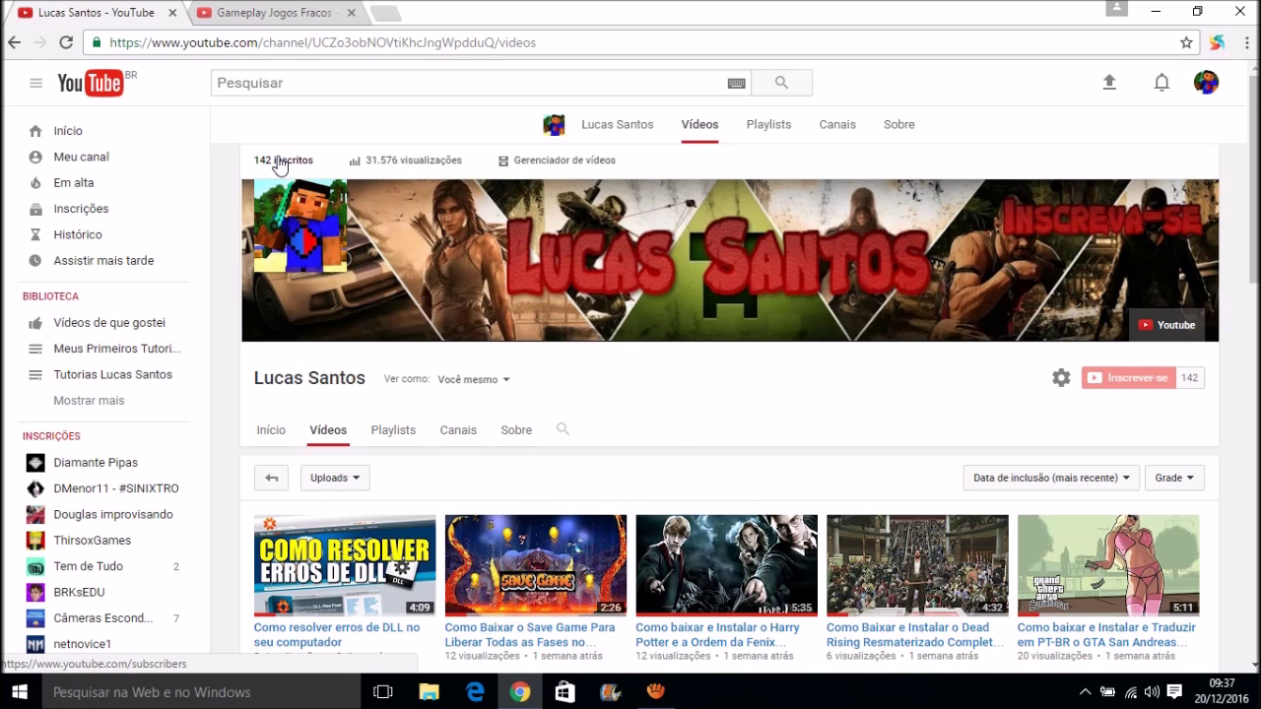
- Look through the uploads of the Gameplay Jogos Fracos YouTube channel, and minimize the browser
left_click(267, 12)
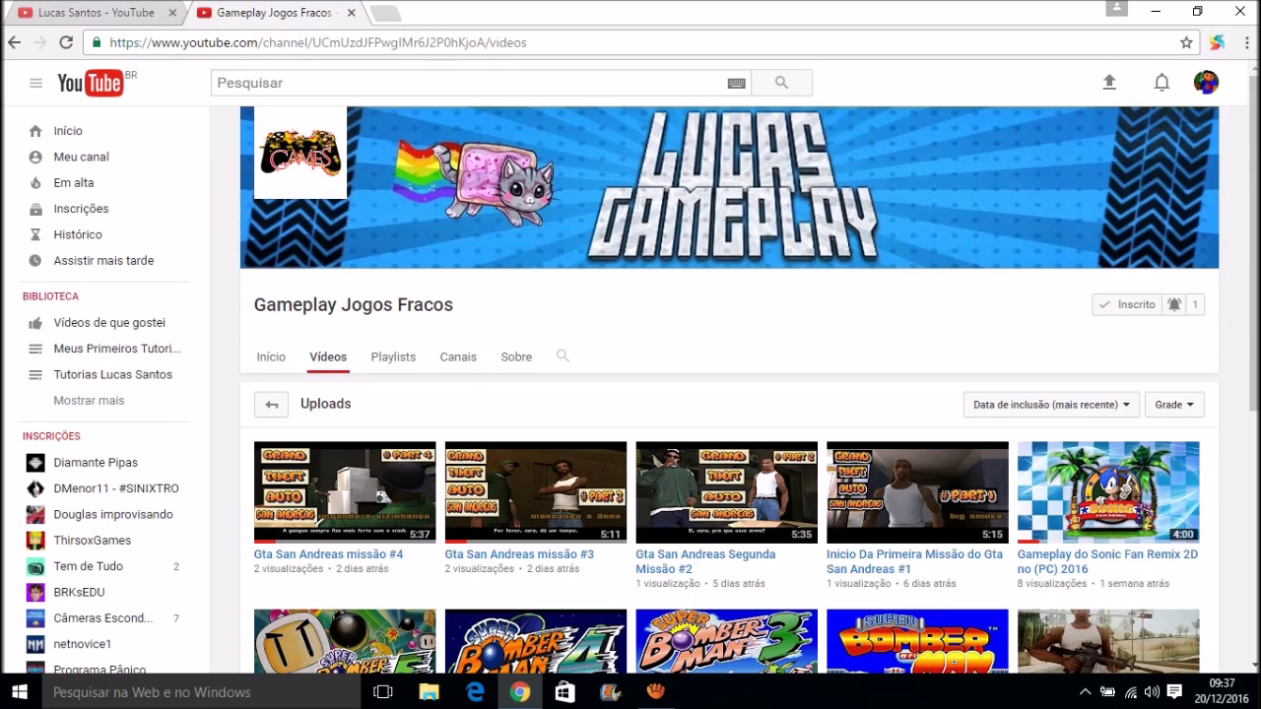
left_click_drag(1254, 246, 1254, 467)
scroll(845, 395, "up", 4)
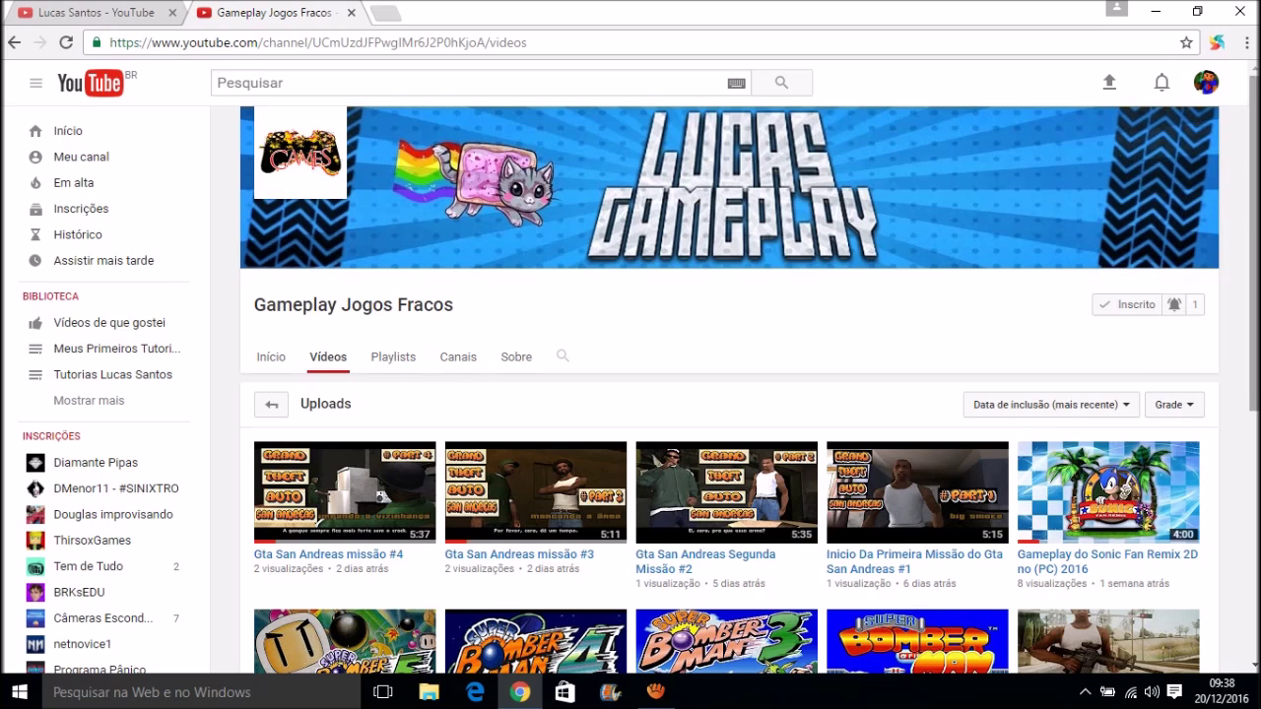
scroll(1254, 246, "down", 4)
scroll(1254, 247, "up", 4)
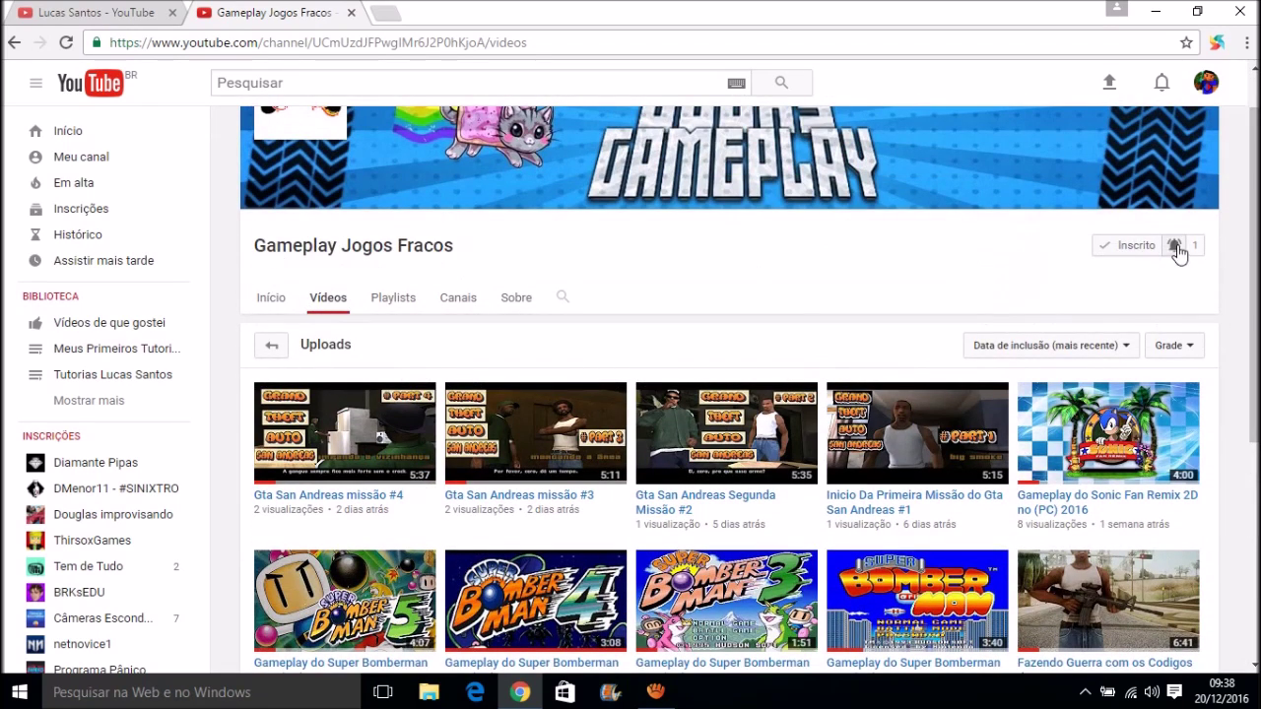
left_click(1162, 10)
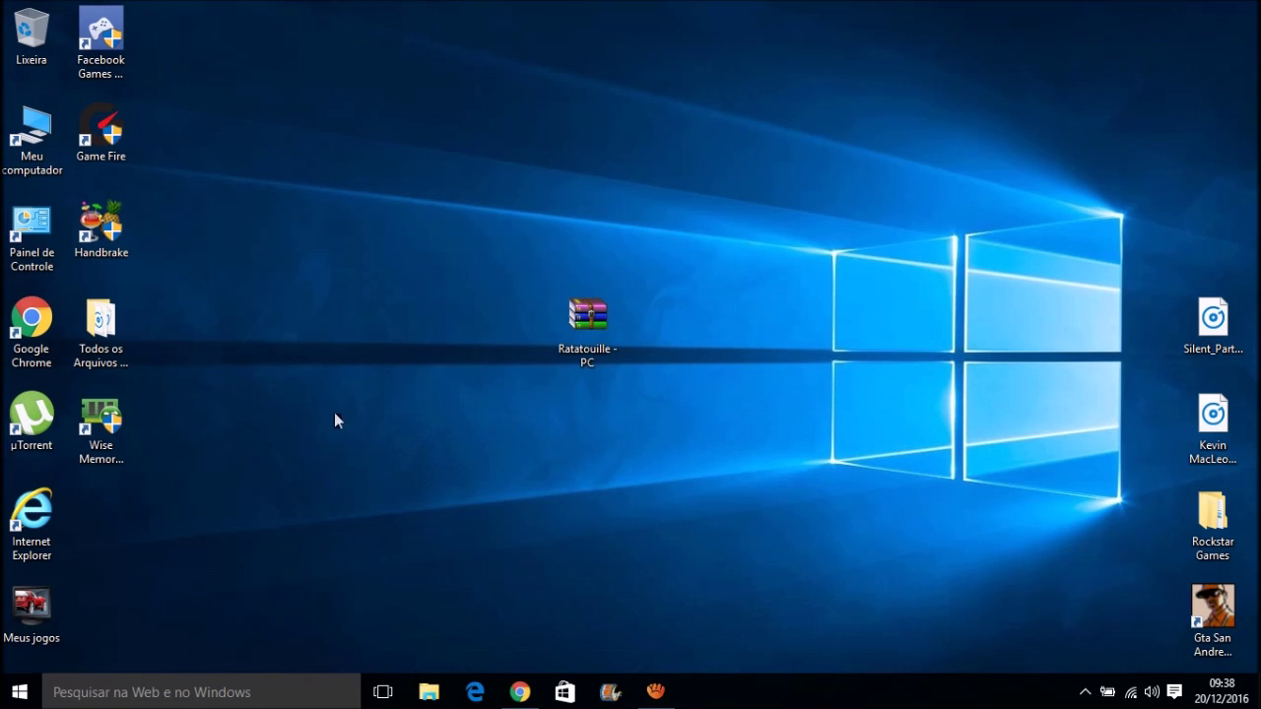
- Refresh the desktop
left_click_drag(334, 421, 10, 10)
right_click(344, 153)
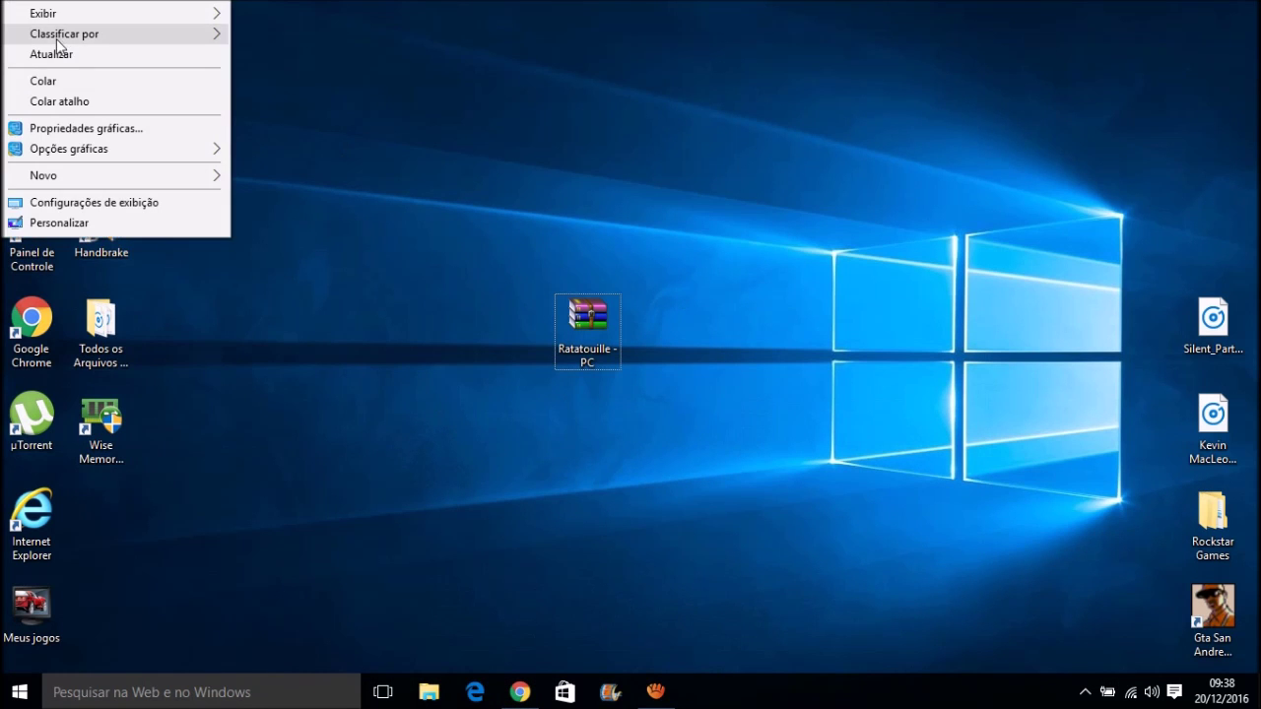
left_click(63, 55)
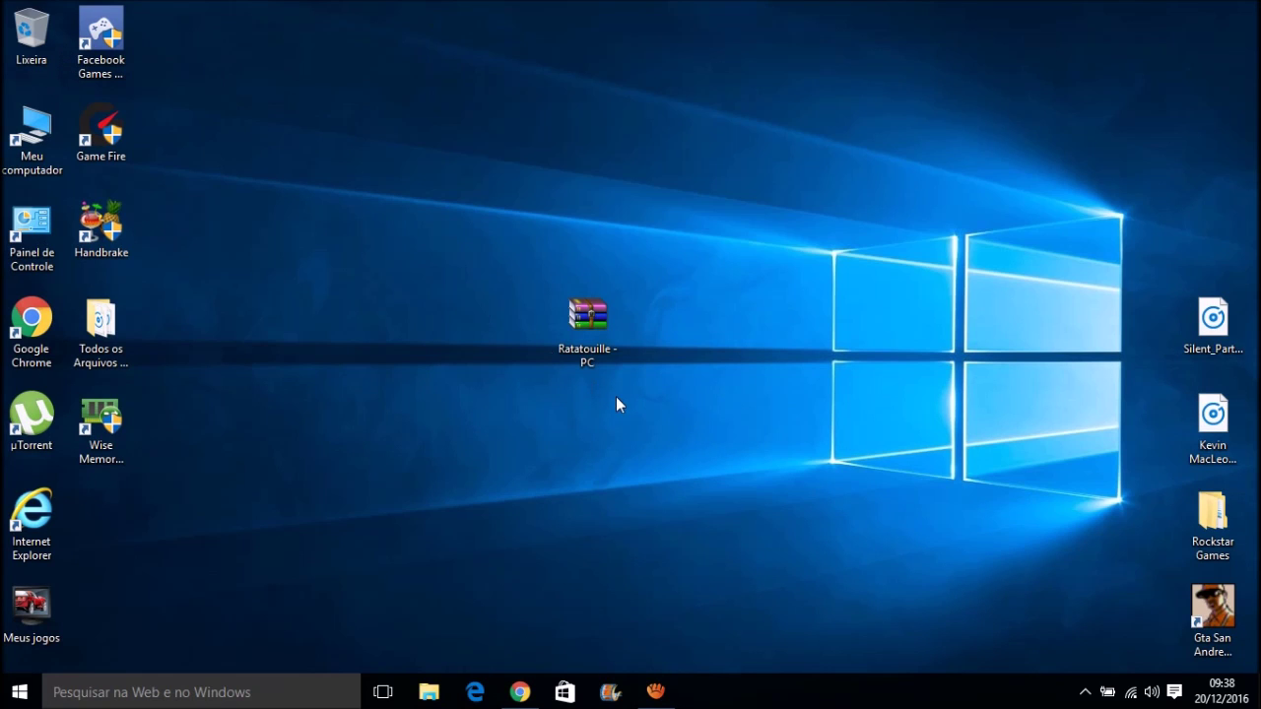
left_click_drag(569, 173, 630, 389)
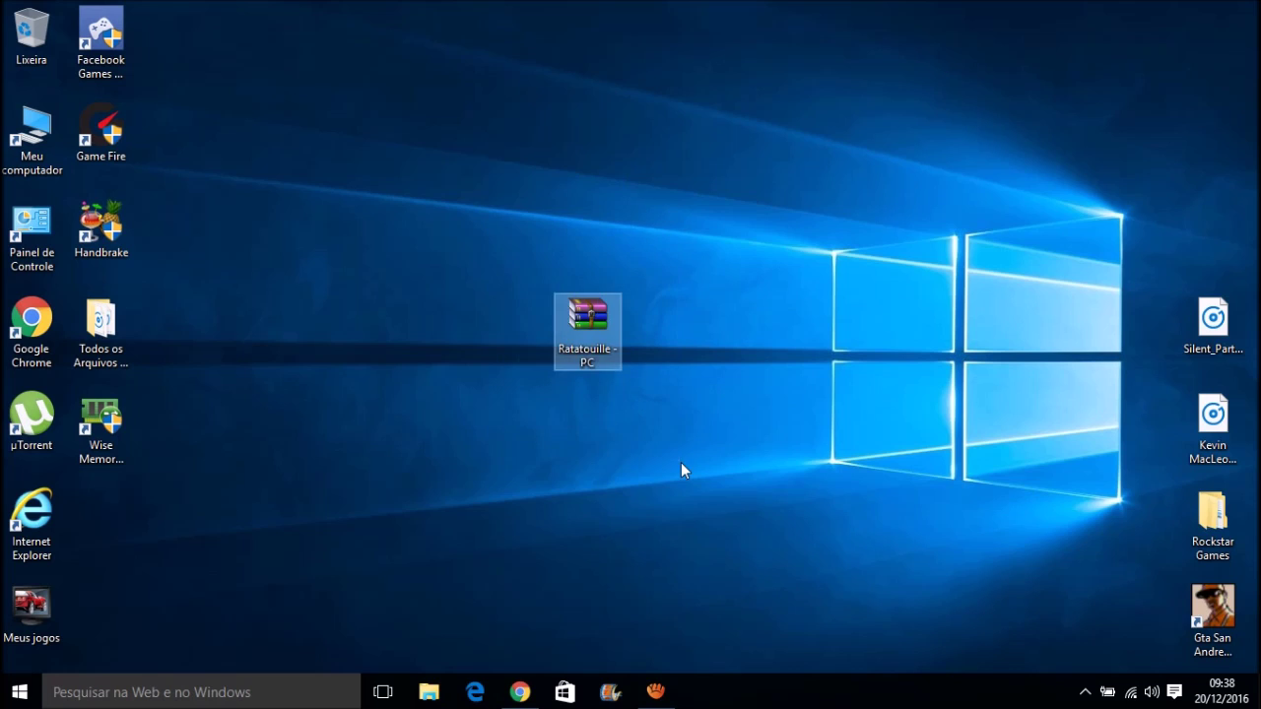
left_click(501, 210)
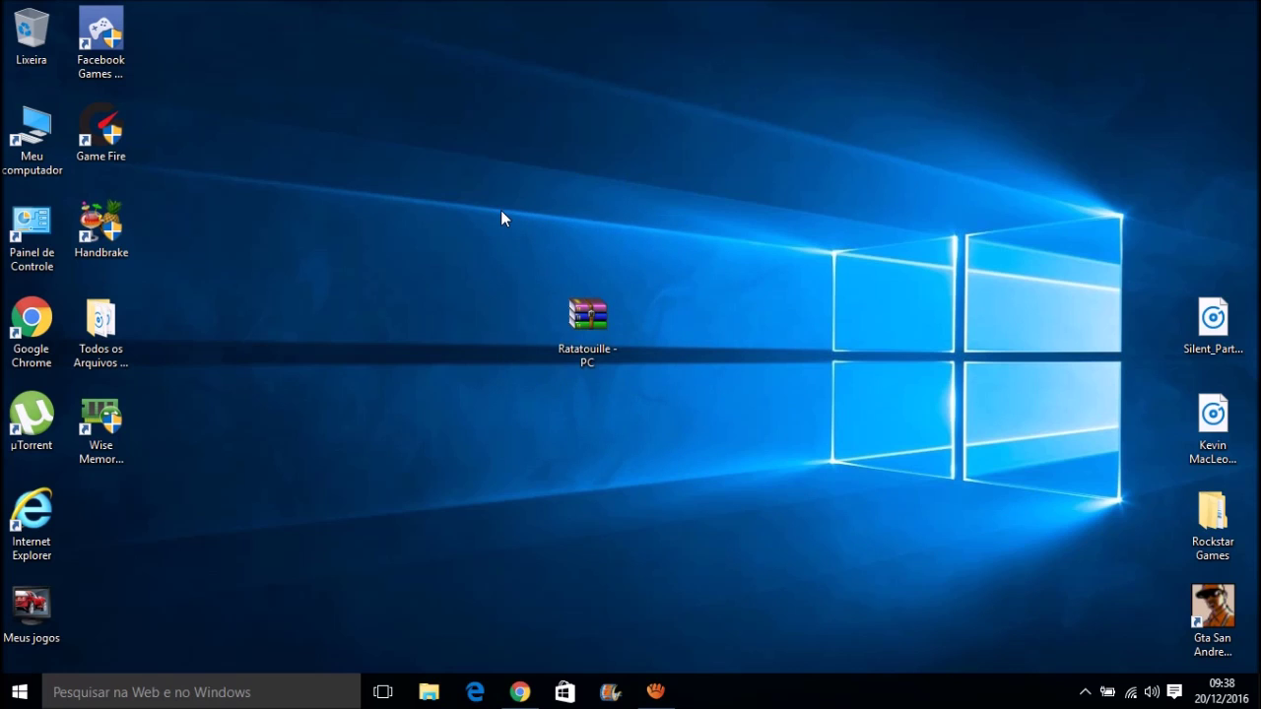
left_click(599, 341)
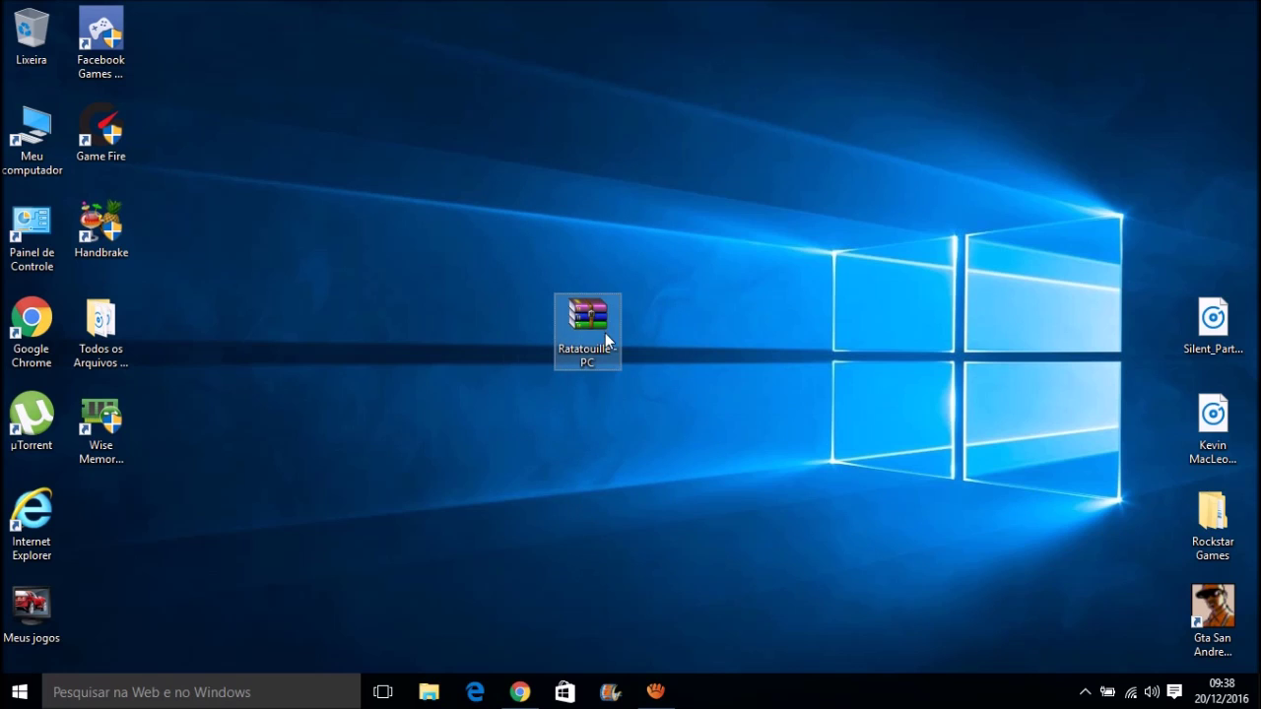
left_click(544, 342)
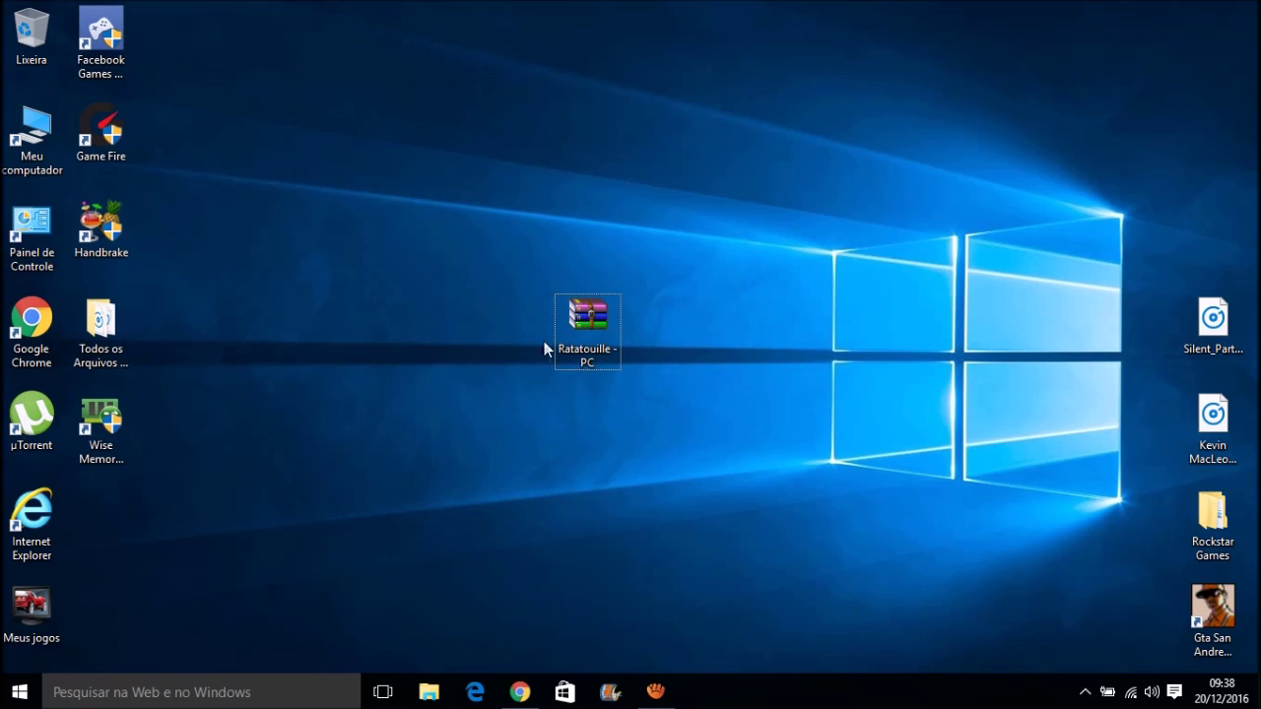
- Extract the Ratatouille - PC archive on the desktop into its own folder named Ratatouille - PC
mouse_move(563, 344)
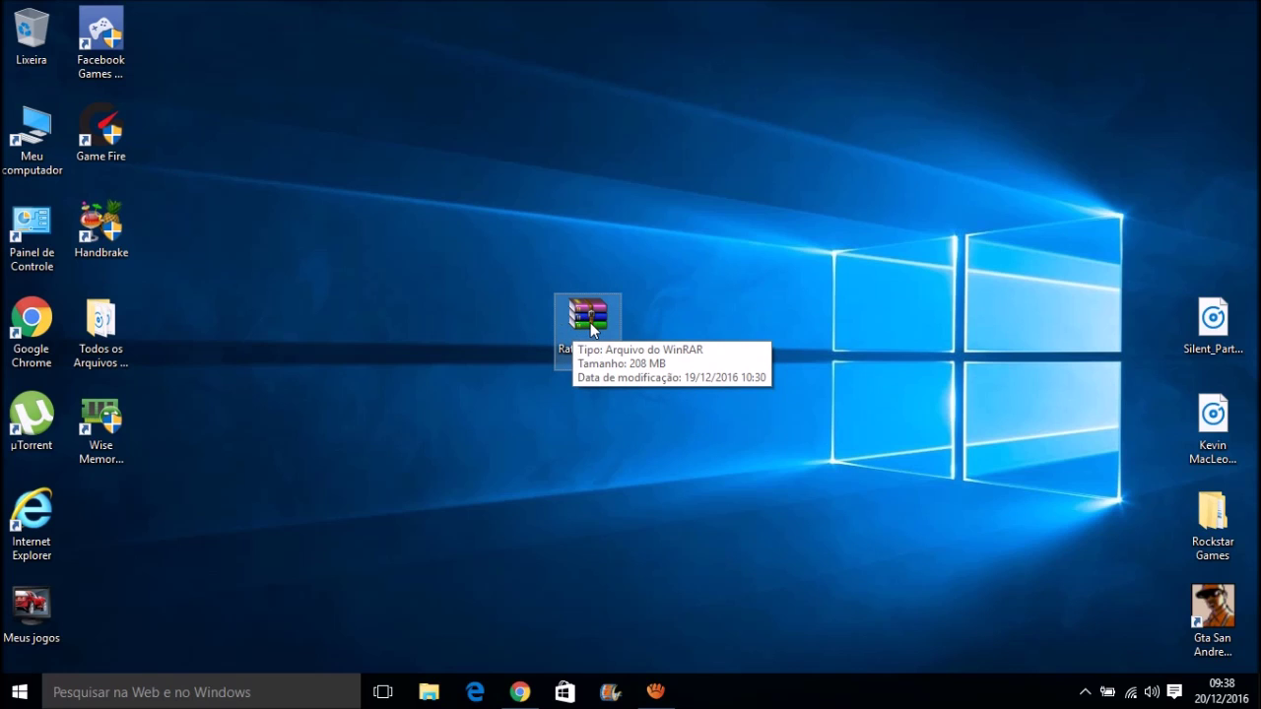
right_click(590, 322)
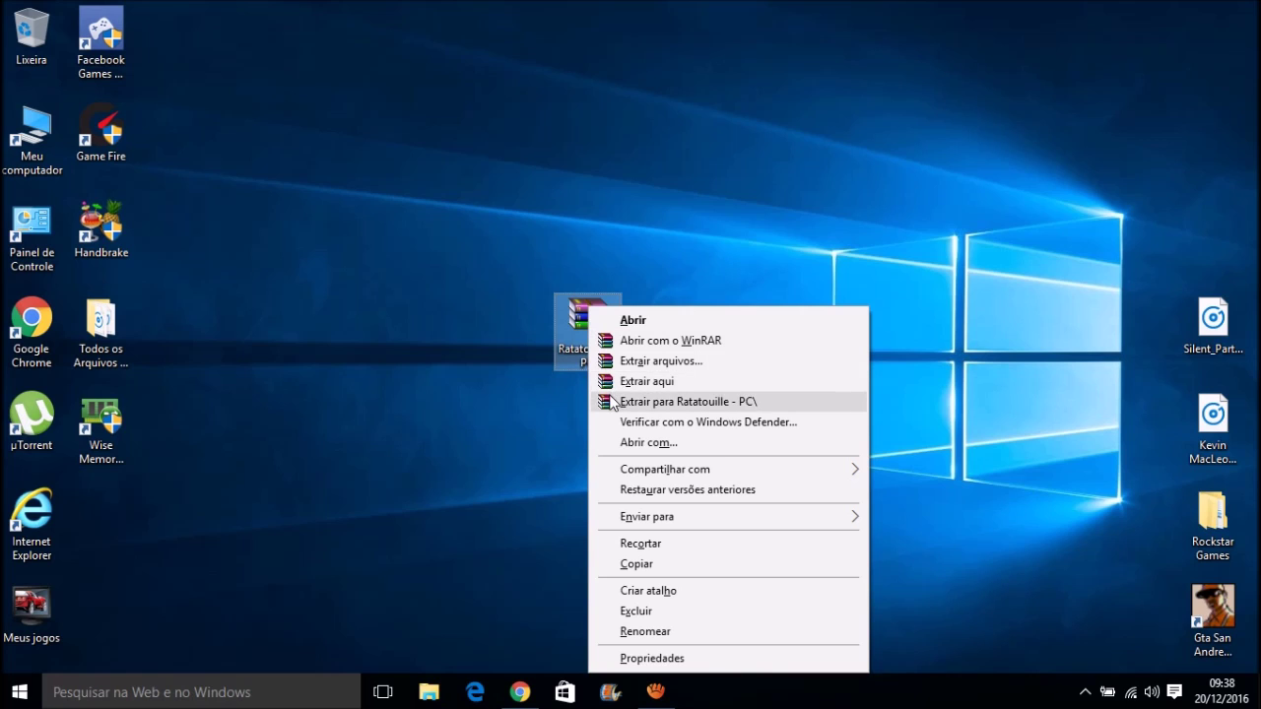
left_click(764, 403)
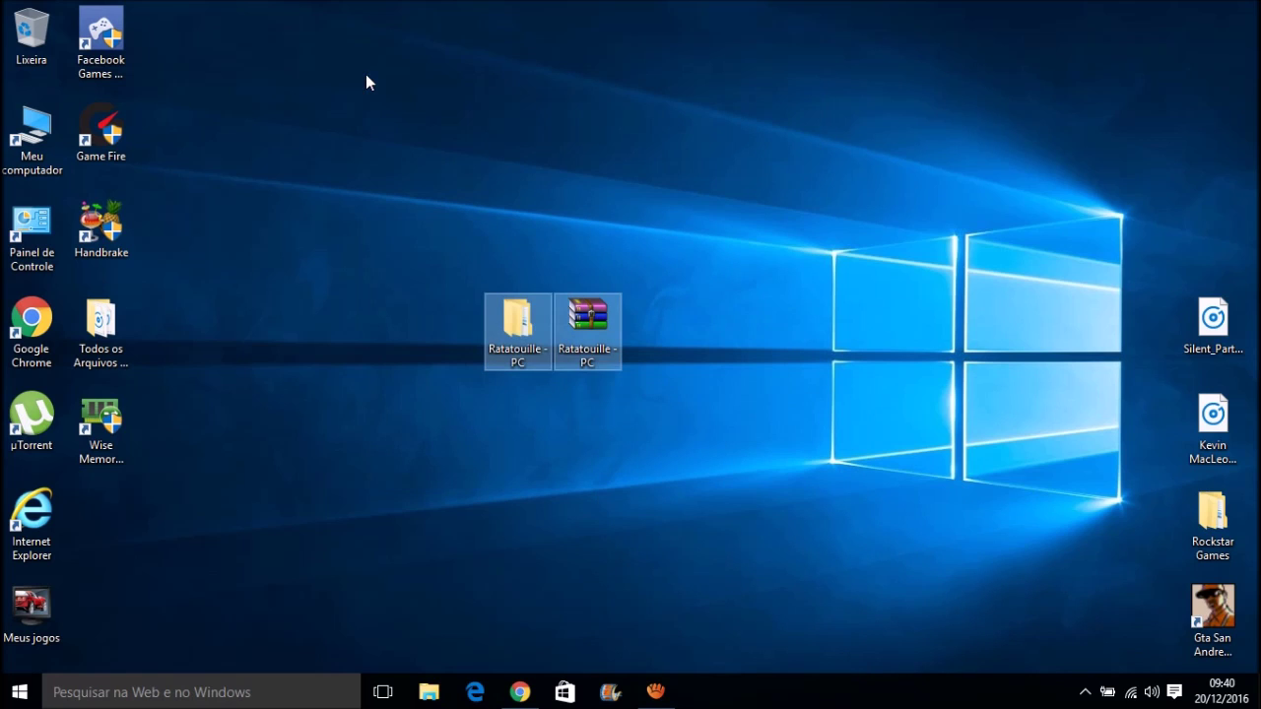
- Move the Ratatouille - PC archive away from the extracted folder on the desktop
left_click_drag(366, 74, 723, 544)
left_click_drag(450, 84, 603, 317)
left_click_drag(351, 6, 363, 93)
left_click(607, 339)
left_click_drag(599, 332, 738, 350)
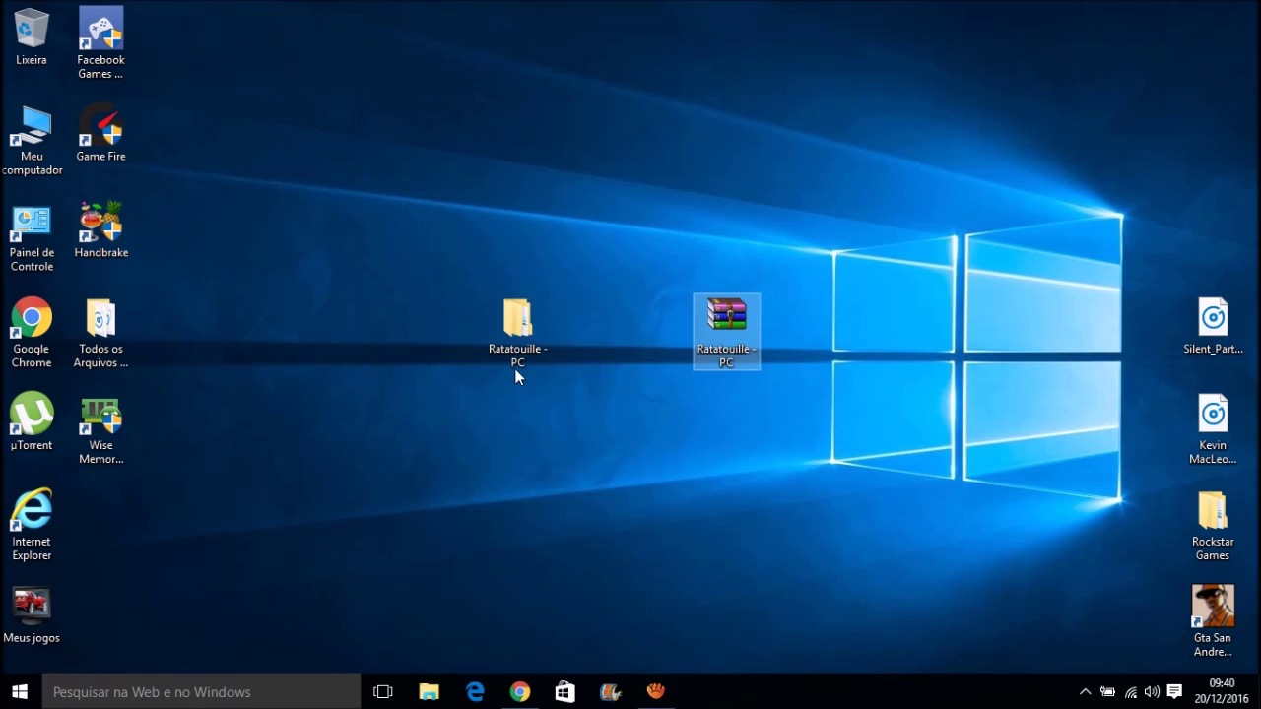
- Open the extracted Ratatouille - PC folder to check its contents, and close its window
left_click(528, 328)
double_click(545, 333)
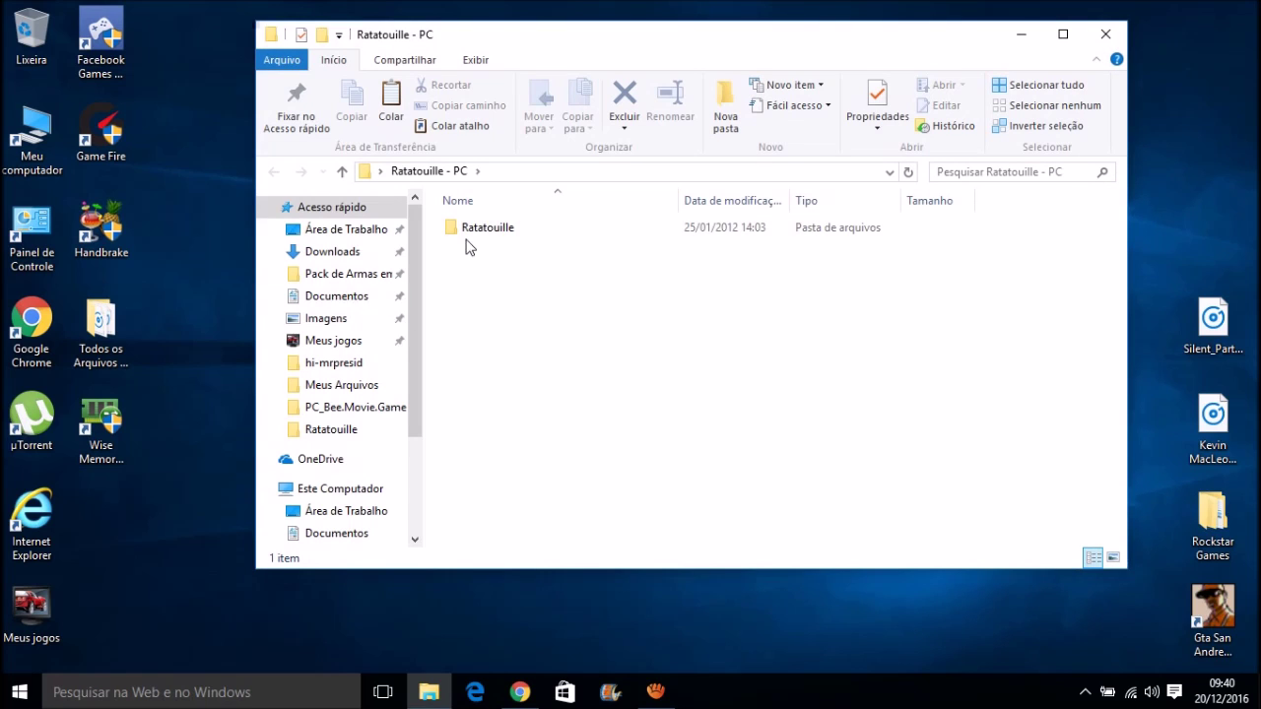
double_click(501, 229)
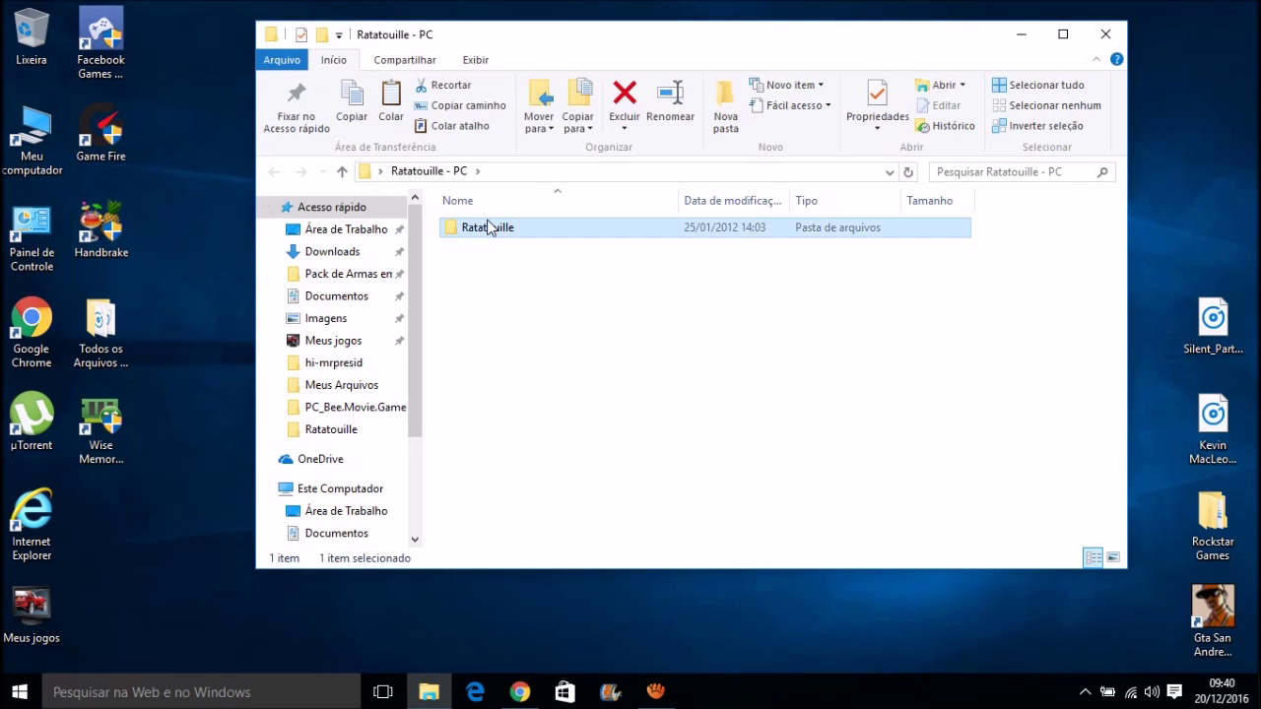
left_click_drag(677, 406, 633, 364)
left_click(1121, 32)
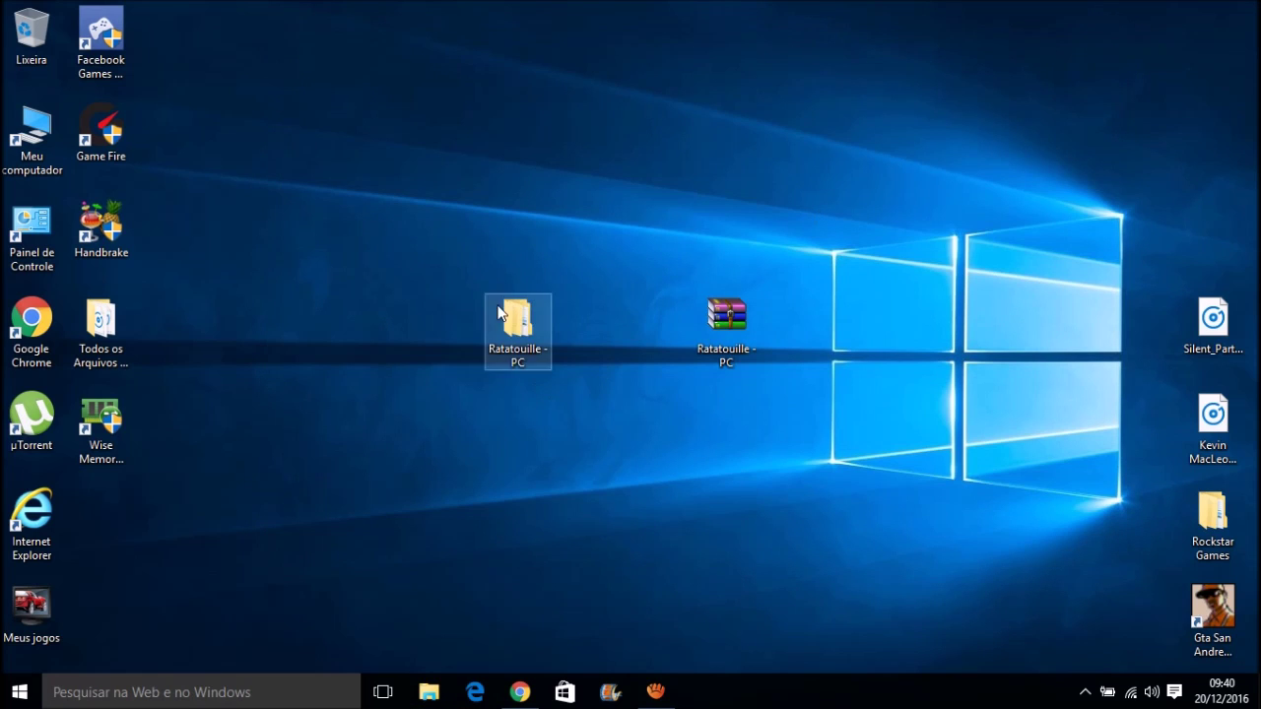
- Cut the extracted Ratatouille - PC folder and open Arquivos de Programas (x86) on the Windows (C:) drive
right_click(511, 343)
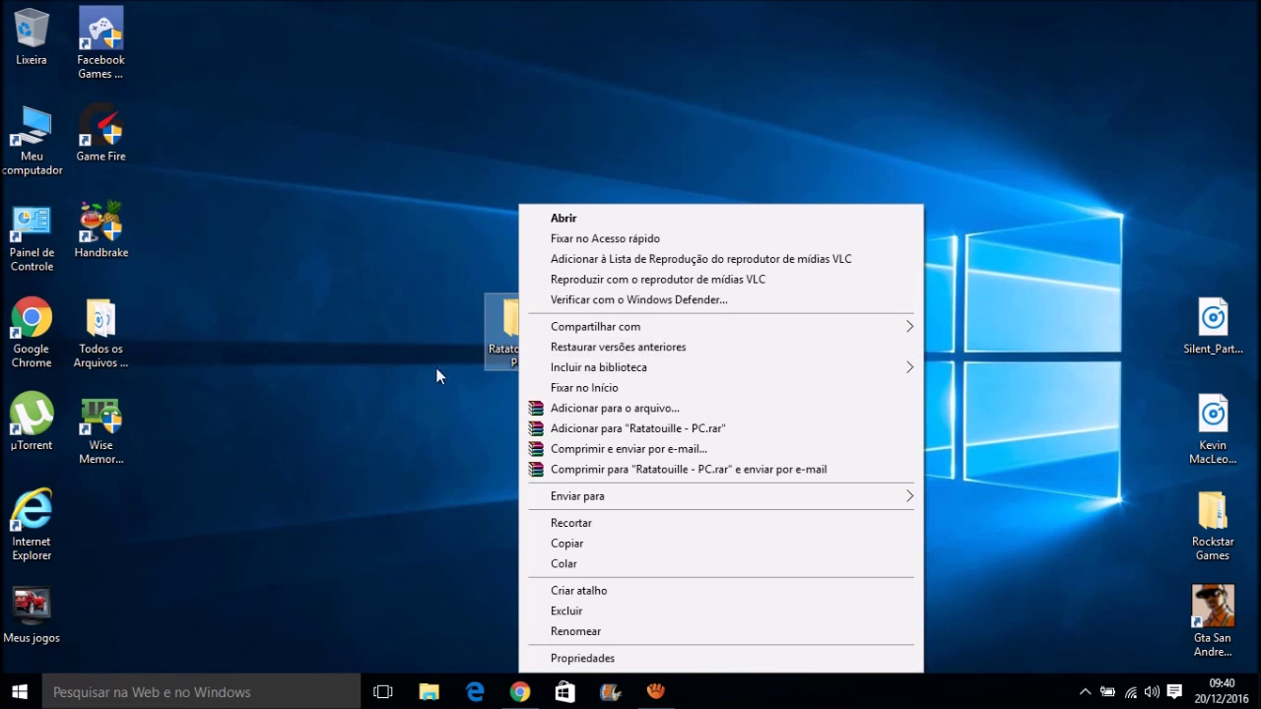
left_click(572, 522)
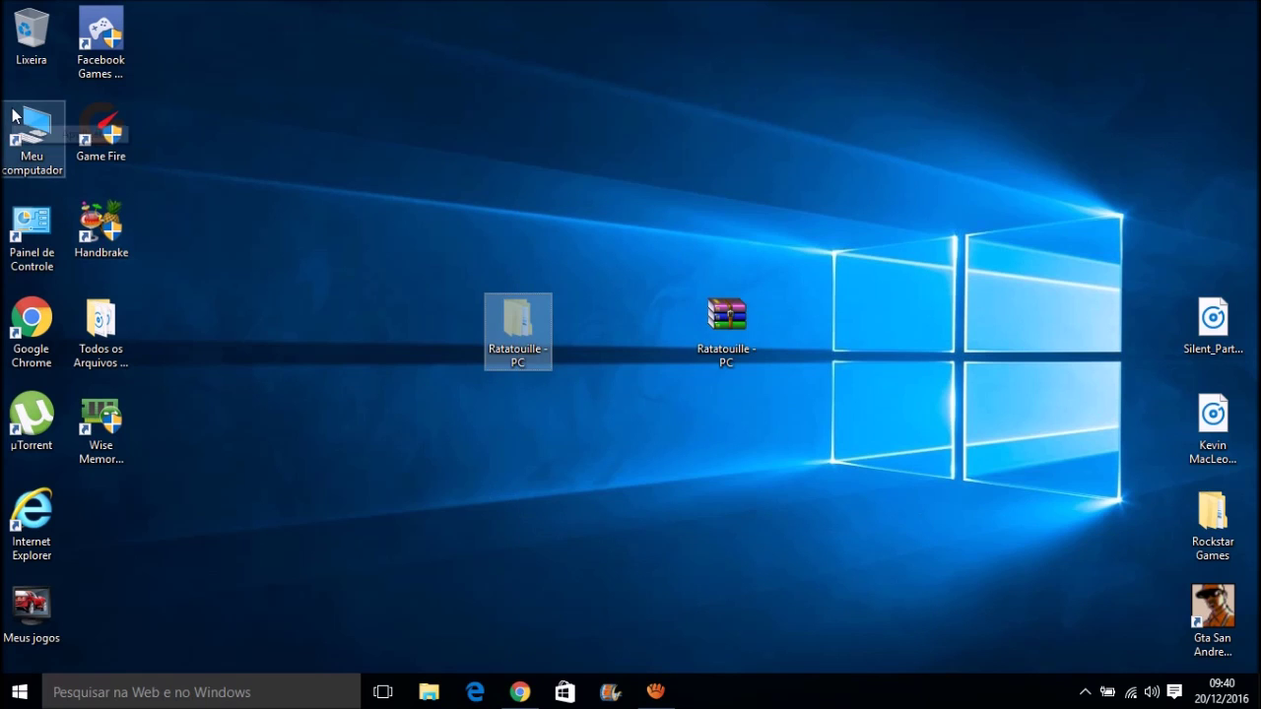
double_click(32, 133)
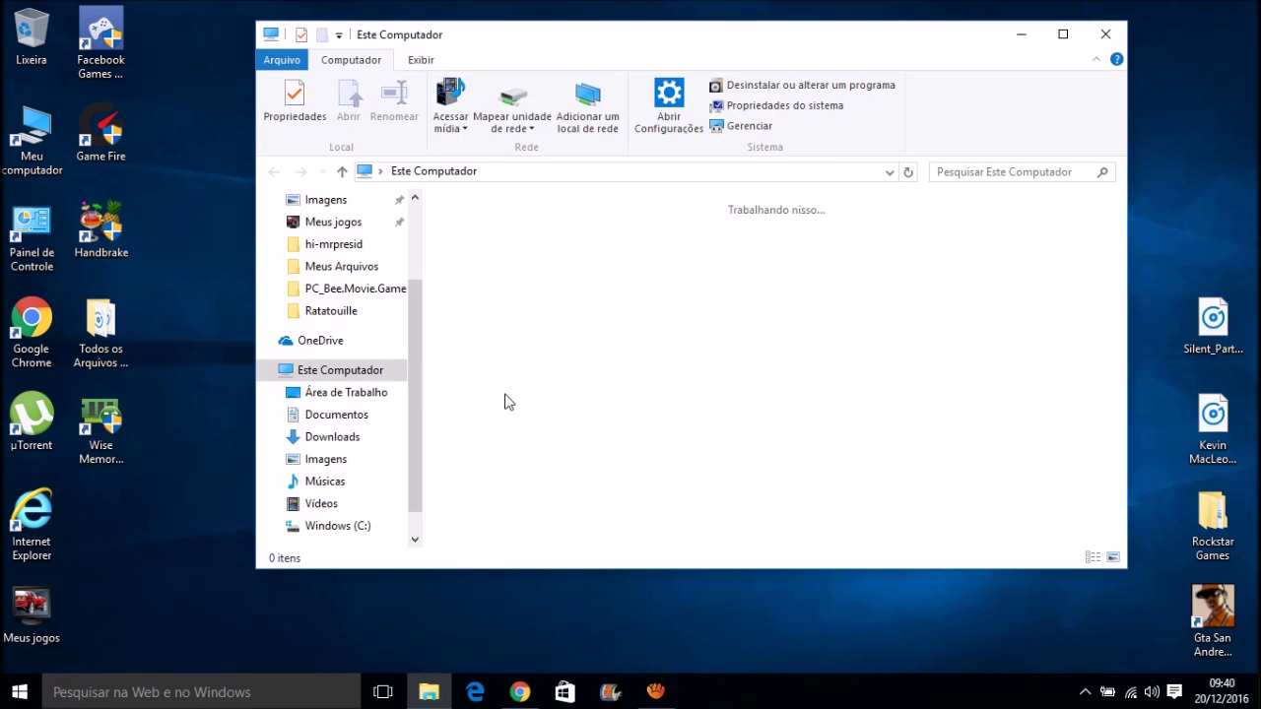
double_click(552, 444)
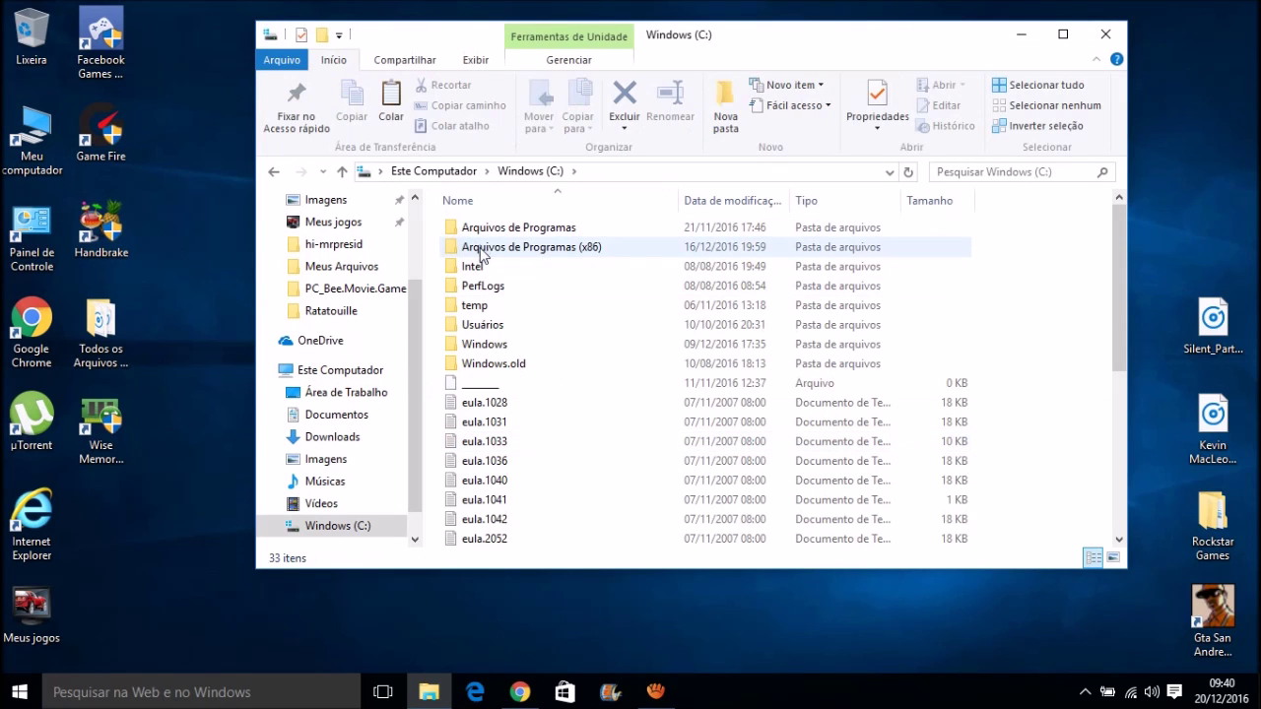
double_click(601, 254)
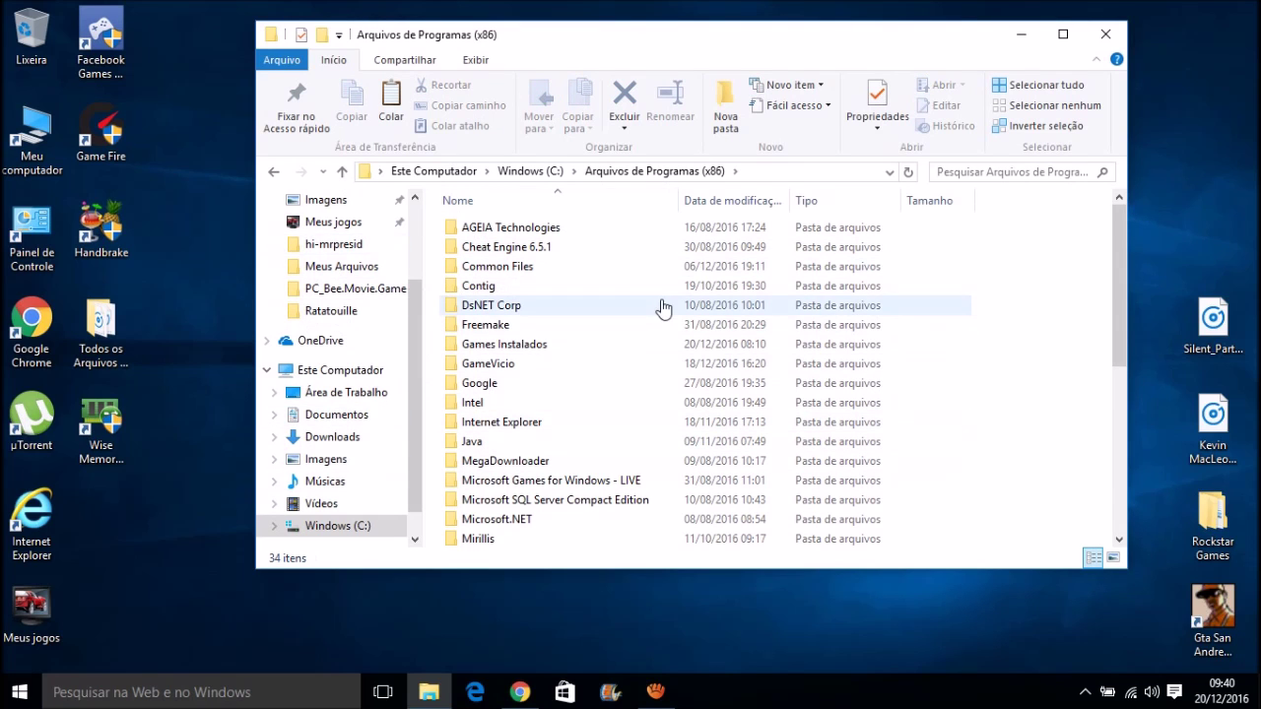
- Open the Games Instalados folder and paste the cut Ratatouille - PC folder into it, granting administrator permission
key("shift+F10")
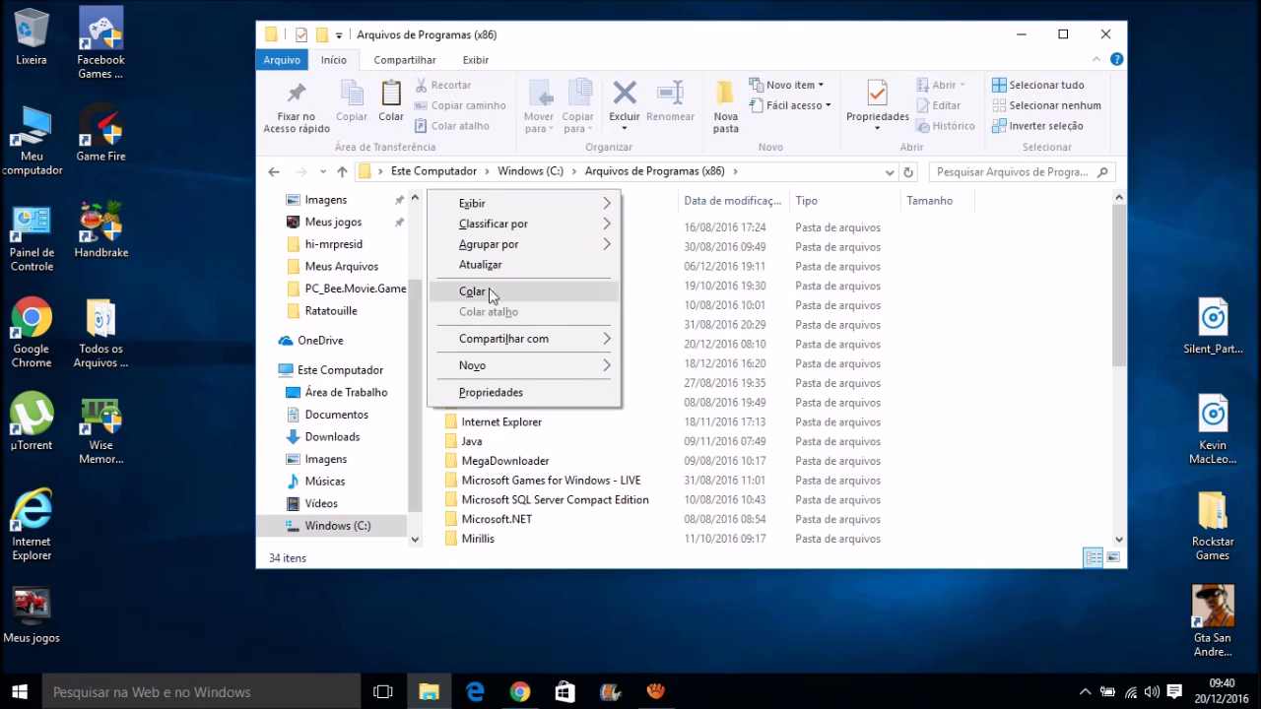
left_click(1007, 392)
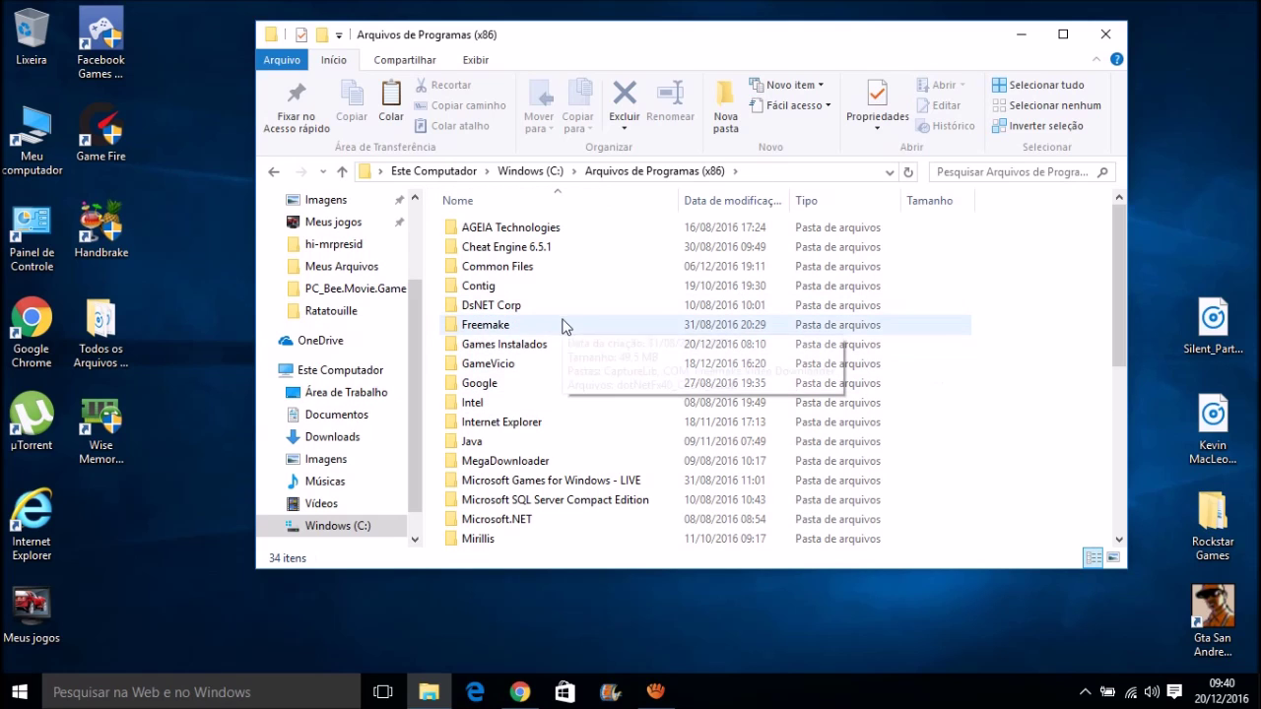
left_click(546, 344)
double_click(547, 344)
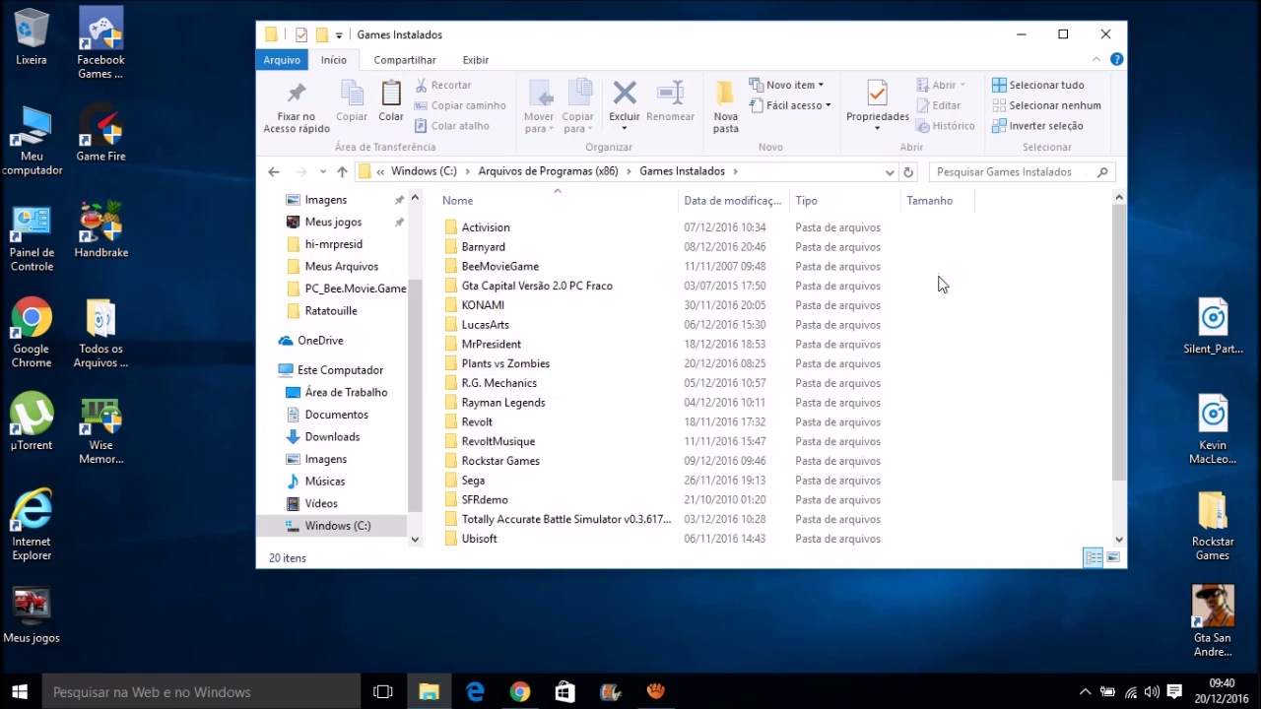
key("shift+F10")
left_click(519, 318)
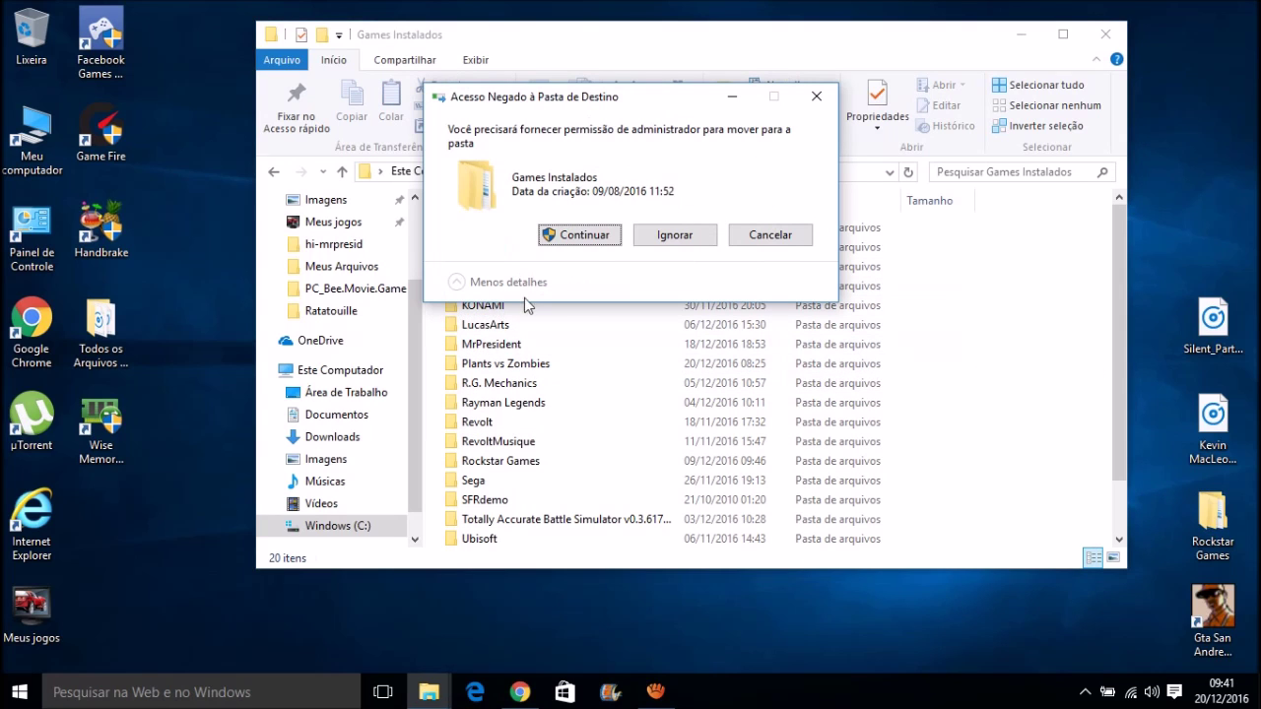
left_click(590, 235)
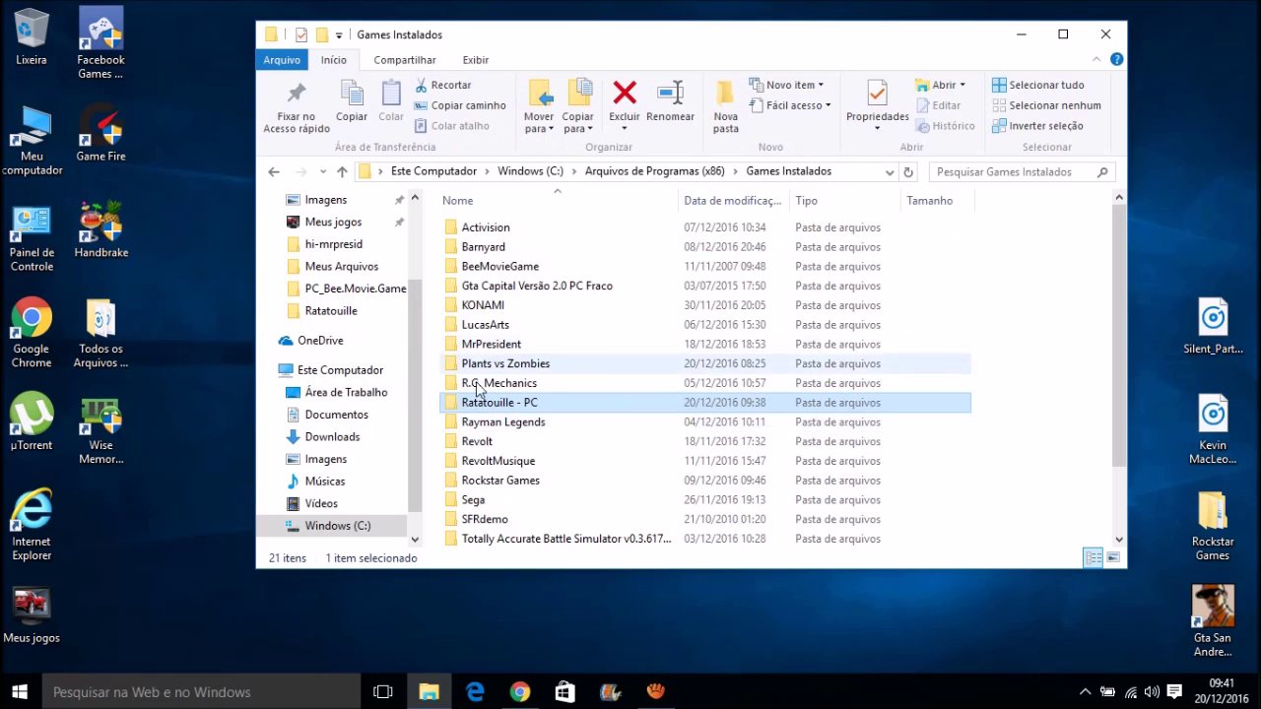
- Open the moved Ratatouille - PC folder and the Ratatouille folder inside it
double_click(541, 402)
double_click(501, 239)
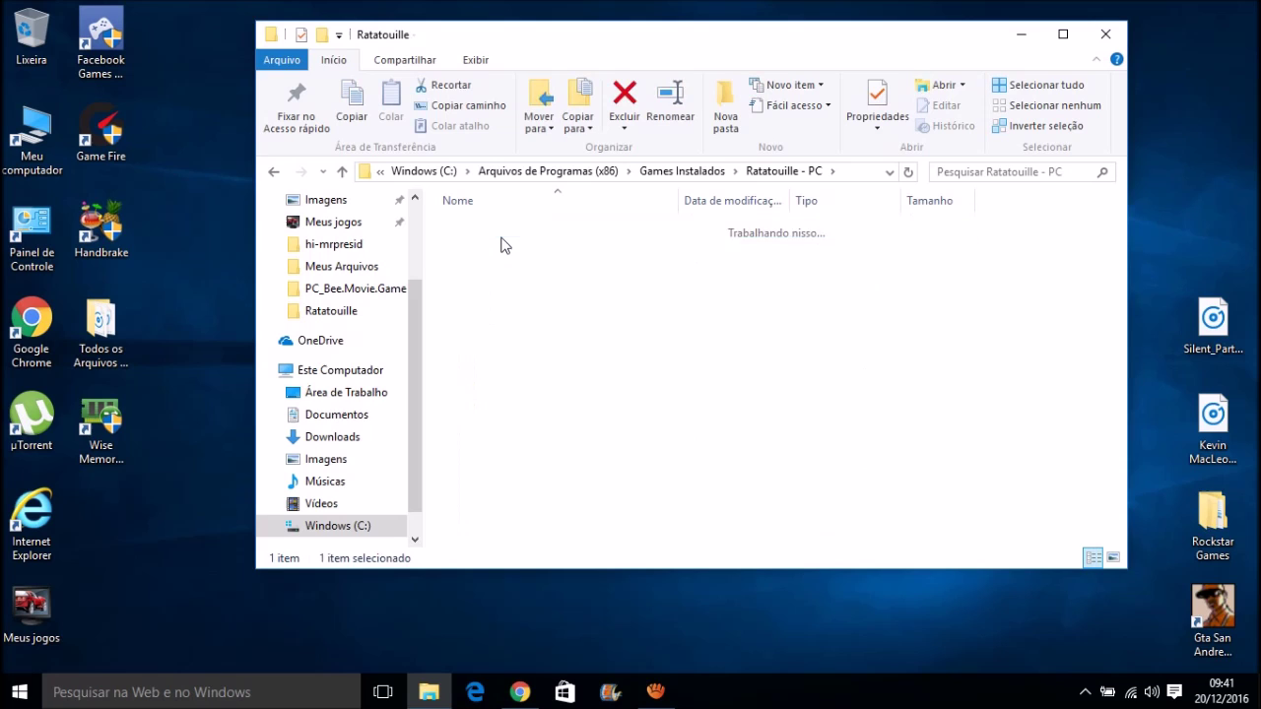
left_click_drag(494, 394, 469, 232)
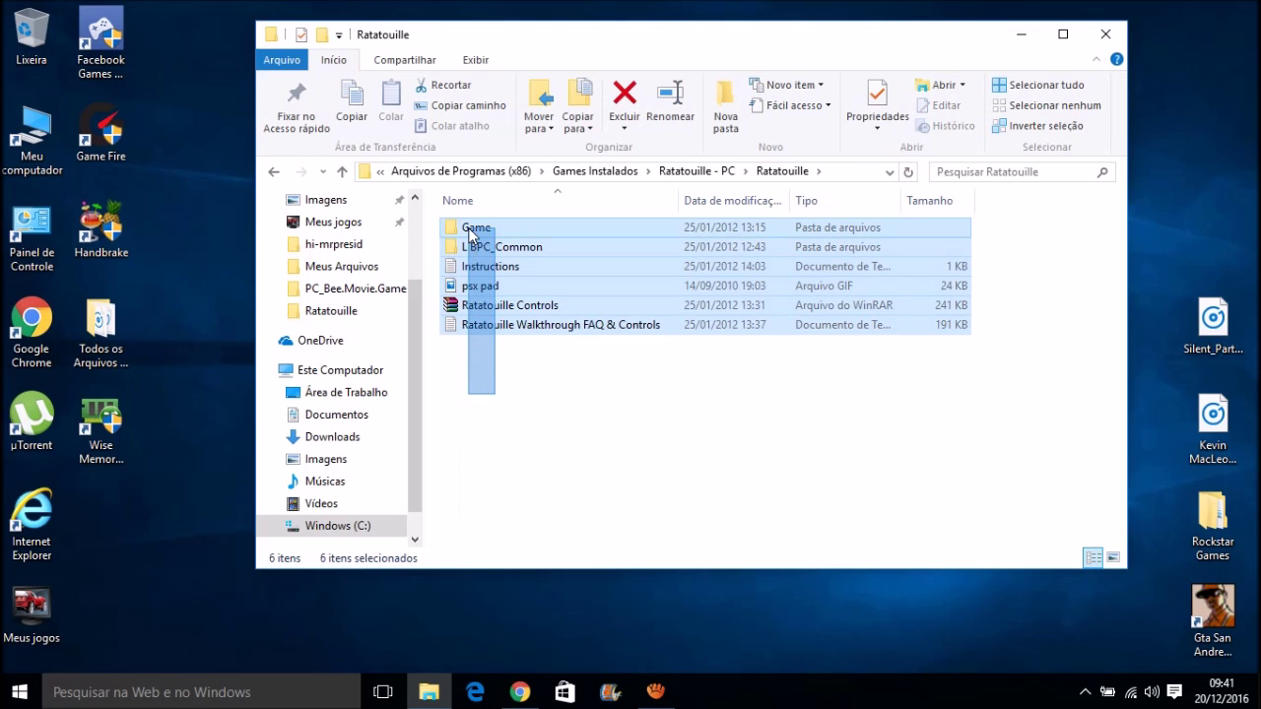
left_click(571, 459)
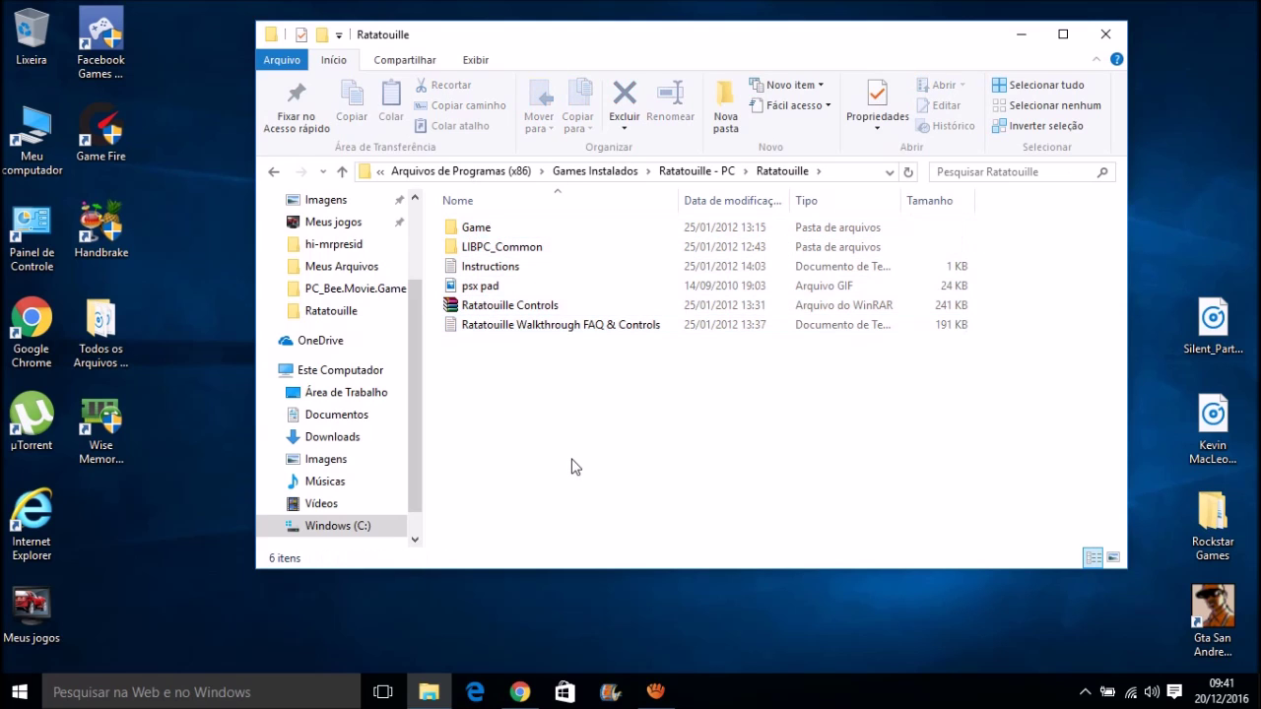
- Examine the Shaders folder inside LIBPC_Common and return to the Ratatouille folder
double_click(467, 247)
left_click(476, 230)
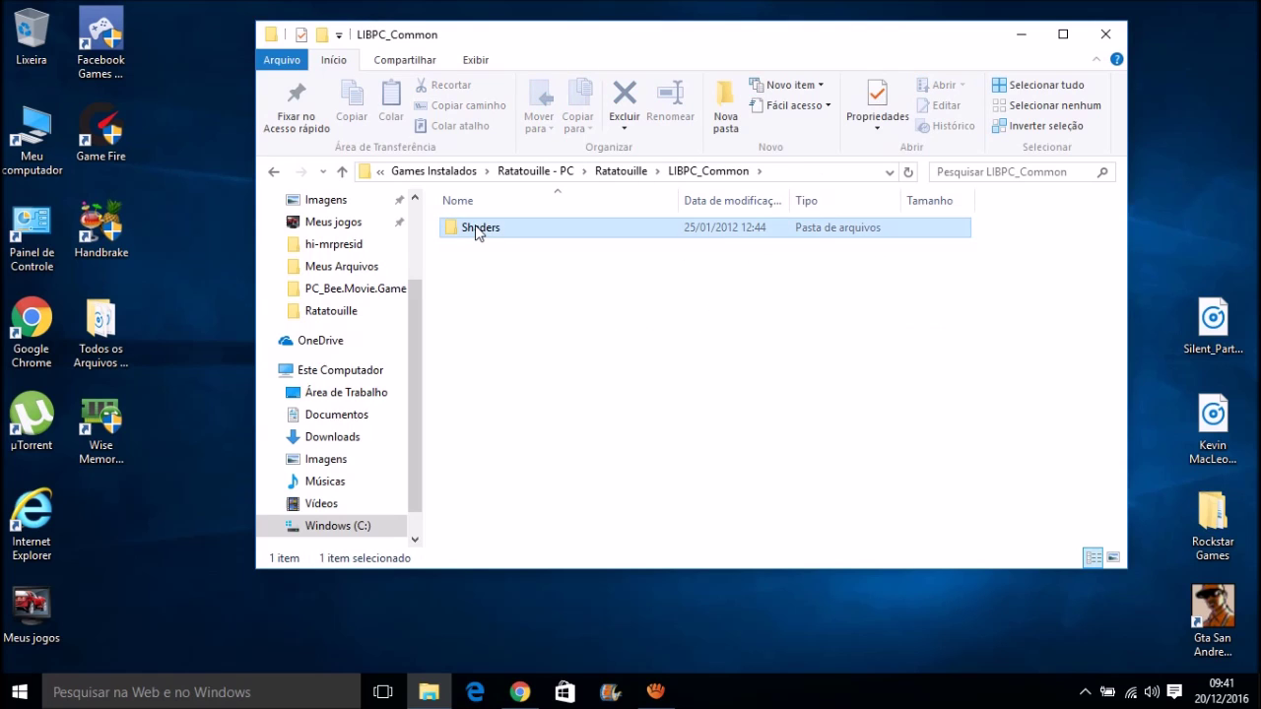
double_click(476, 229)
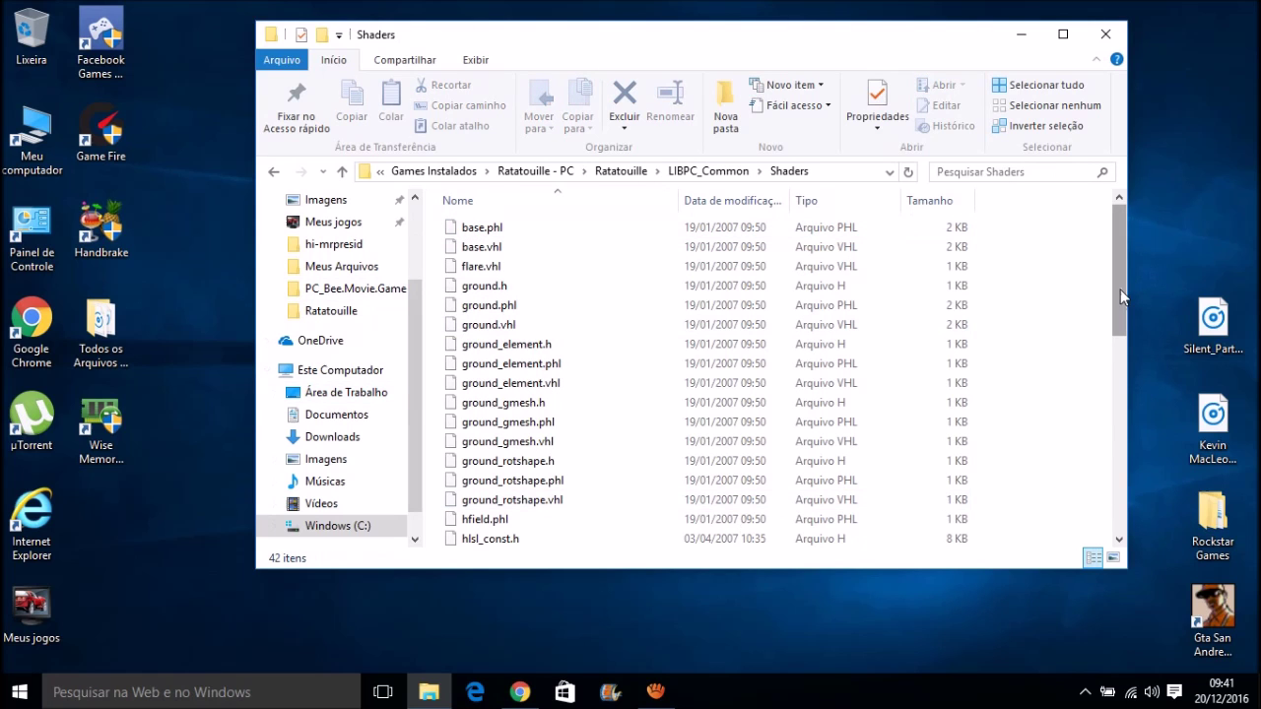
scroll(1084, 296, "down", 8)
left_click(274, 172)
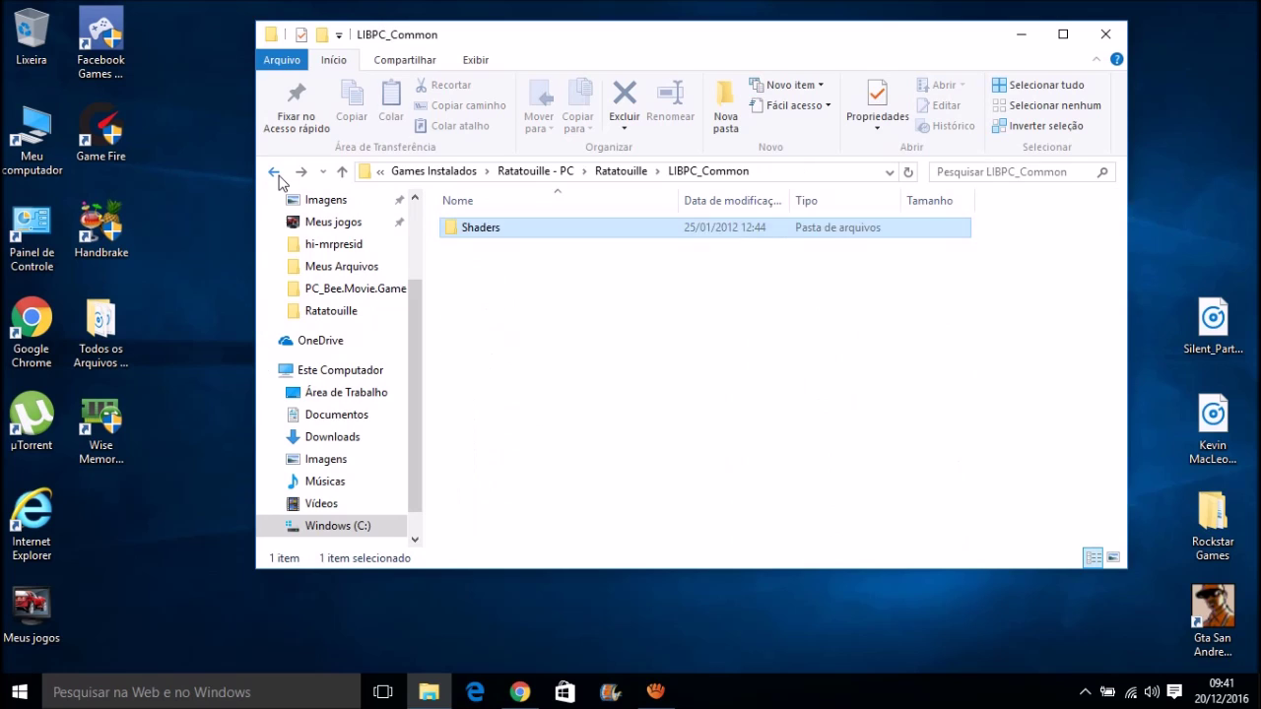
left_click(274, 172)
- Open the Game folder and try to import its Ratatouille registry entries file into the Windows registry
double_click(492, 226)
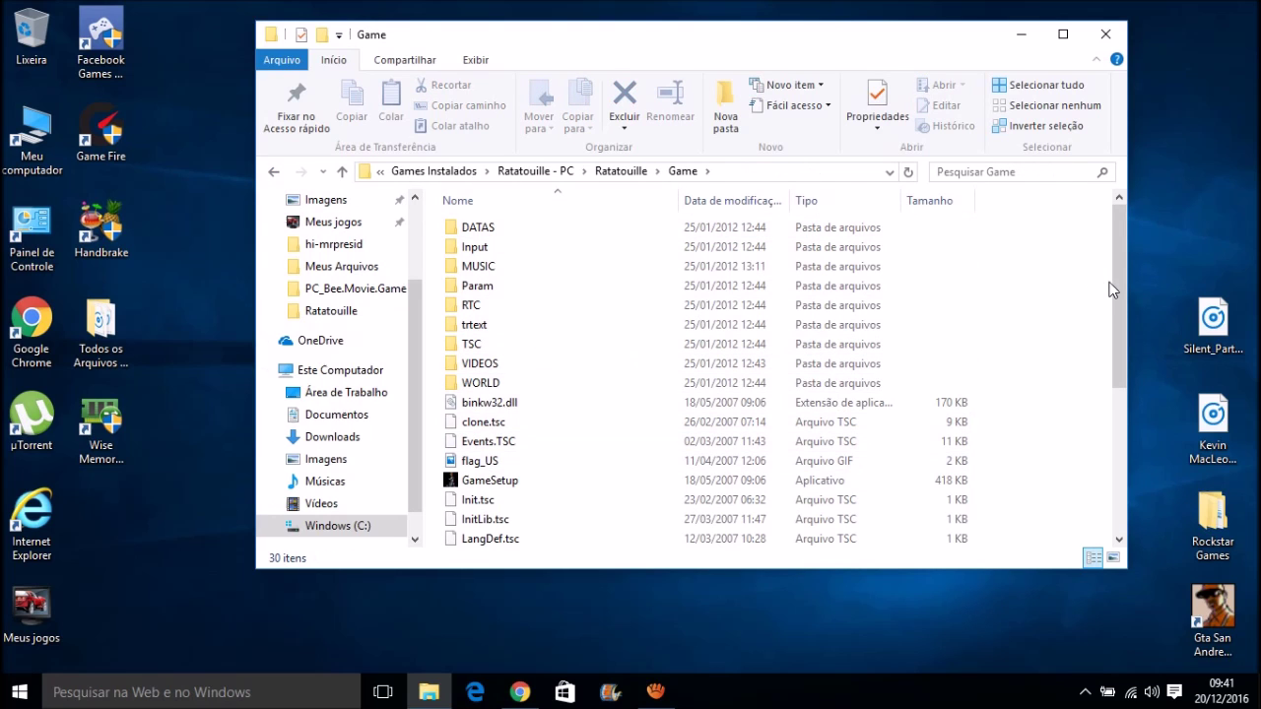
left_click_drag(1119, 286, 1118, 481)
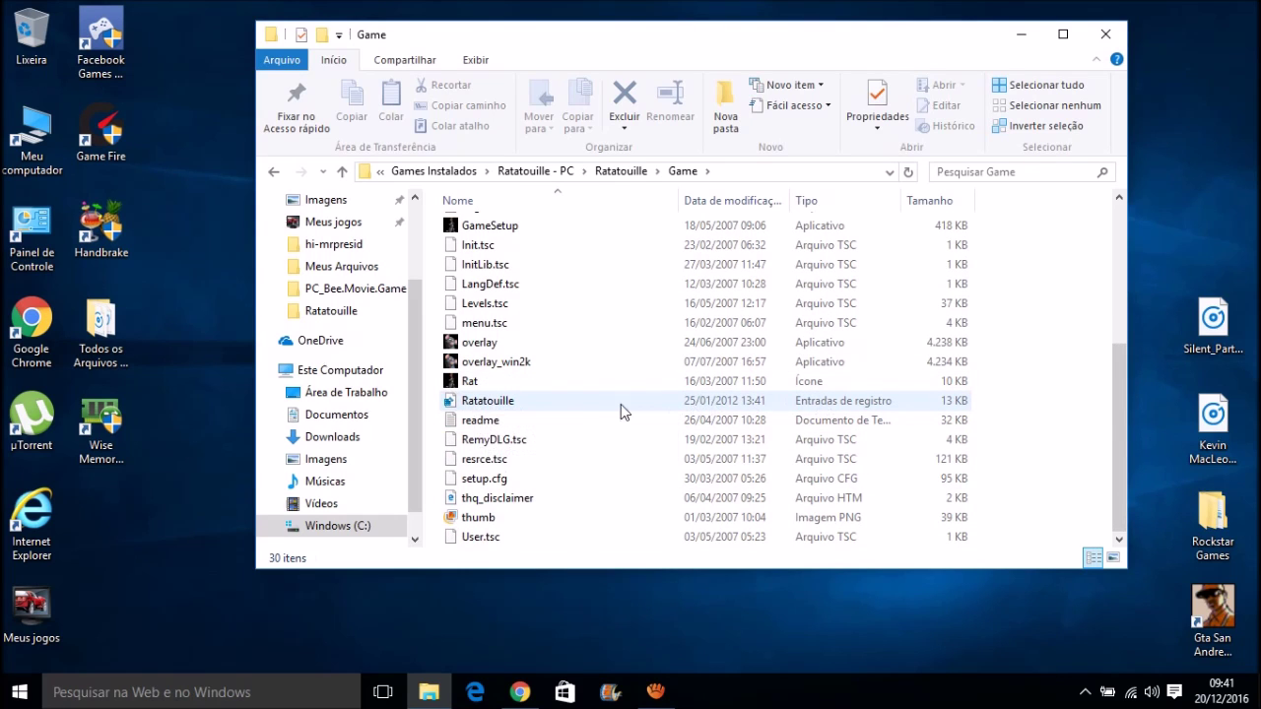
double_click(576, 404)
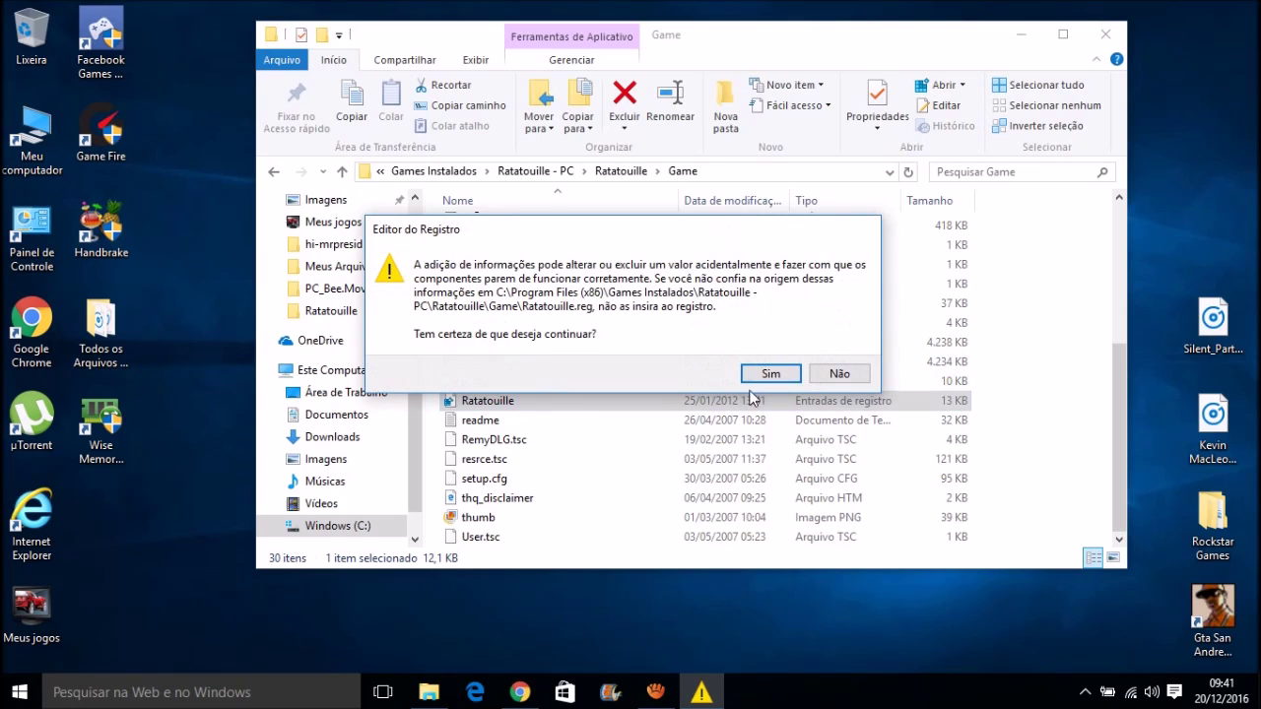
left_click(765, 375)
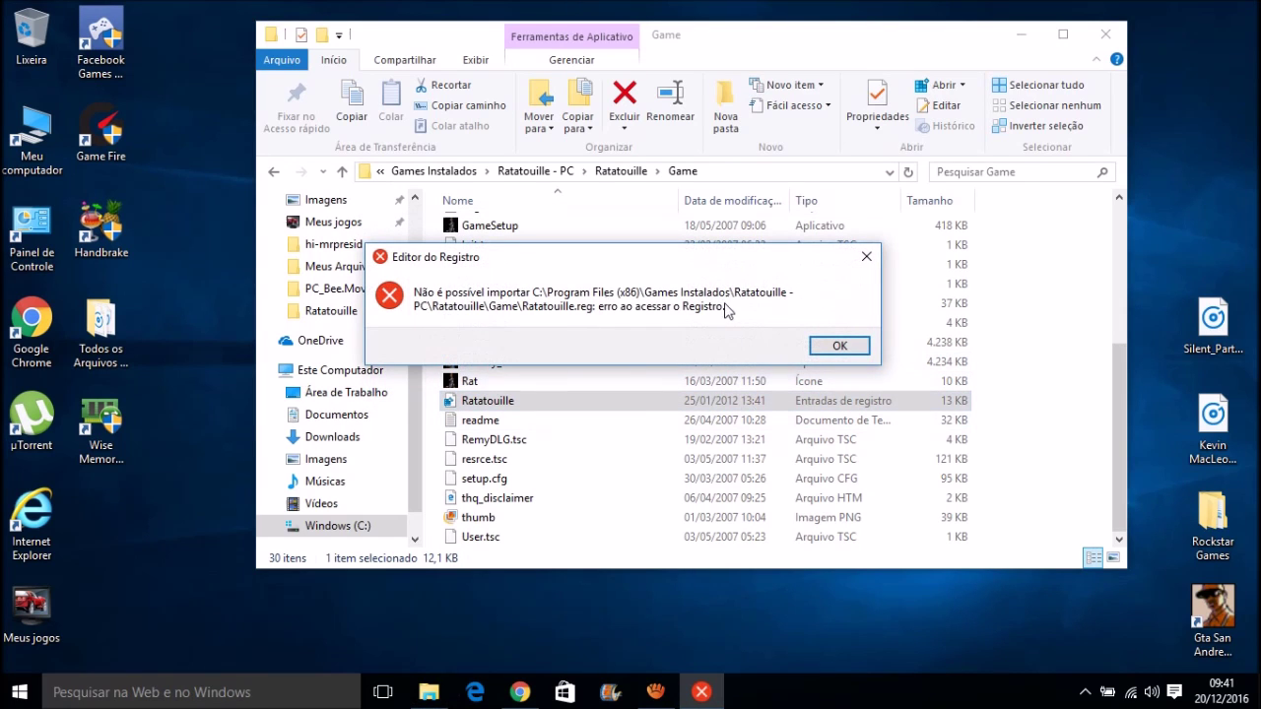
left_click(839, 348)
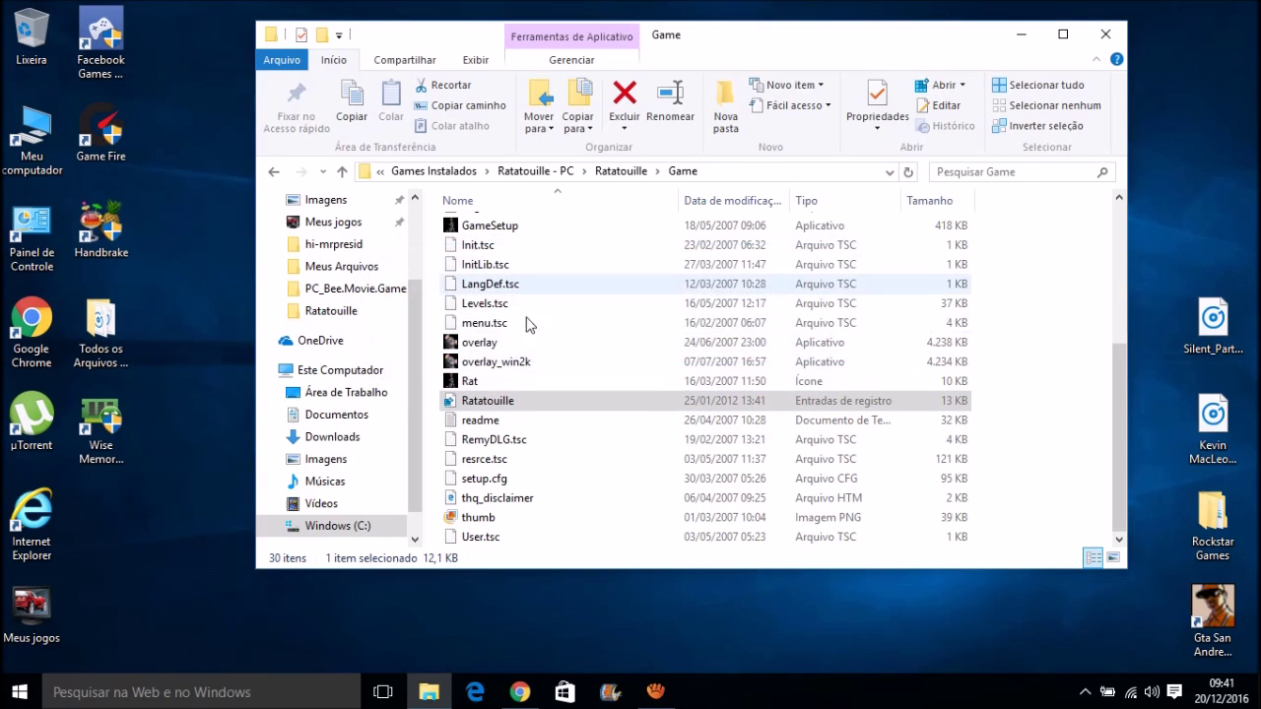
- Create a desktop shortcut to the GameSetup application in the Game folder and close the folder window
scroll(1123, 470, "up", 2)
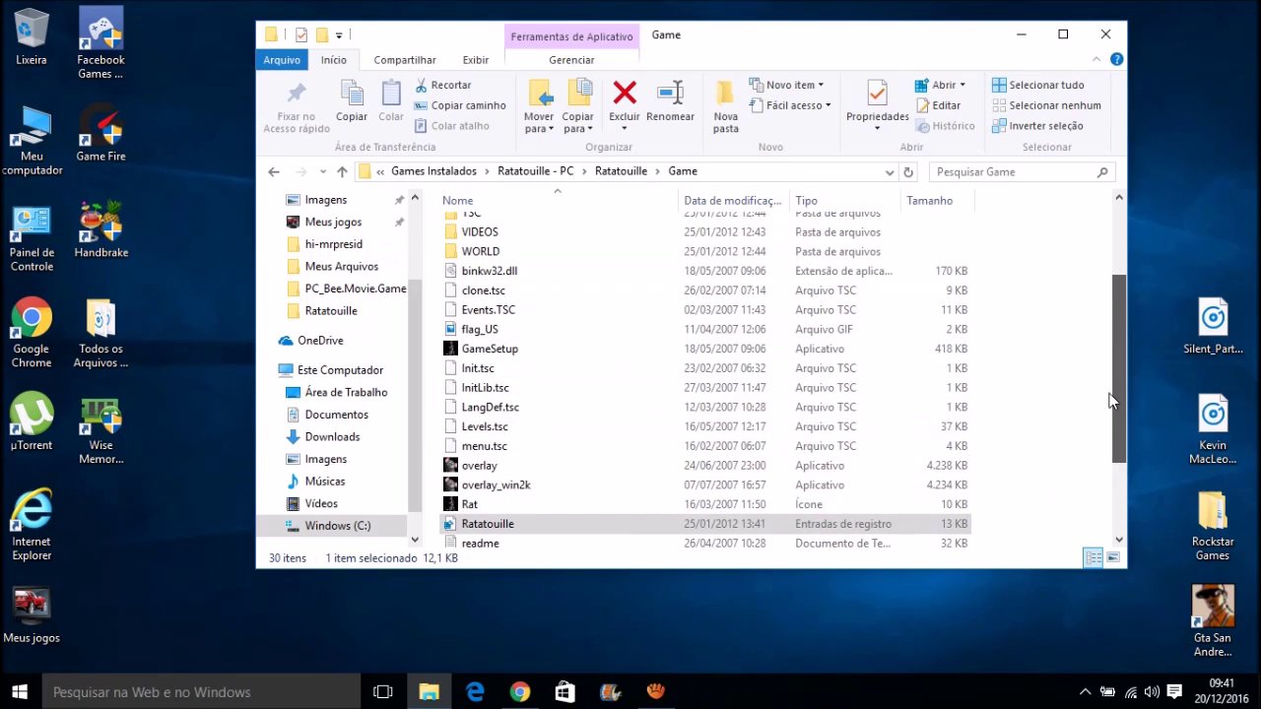
left_click(548, 349)
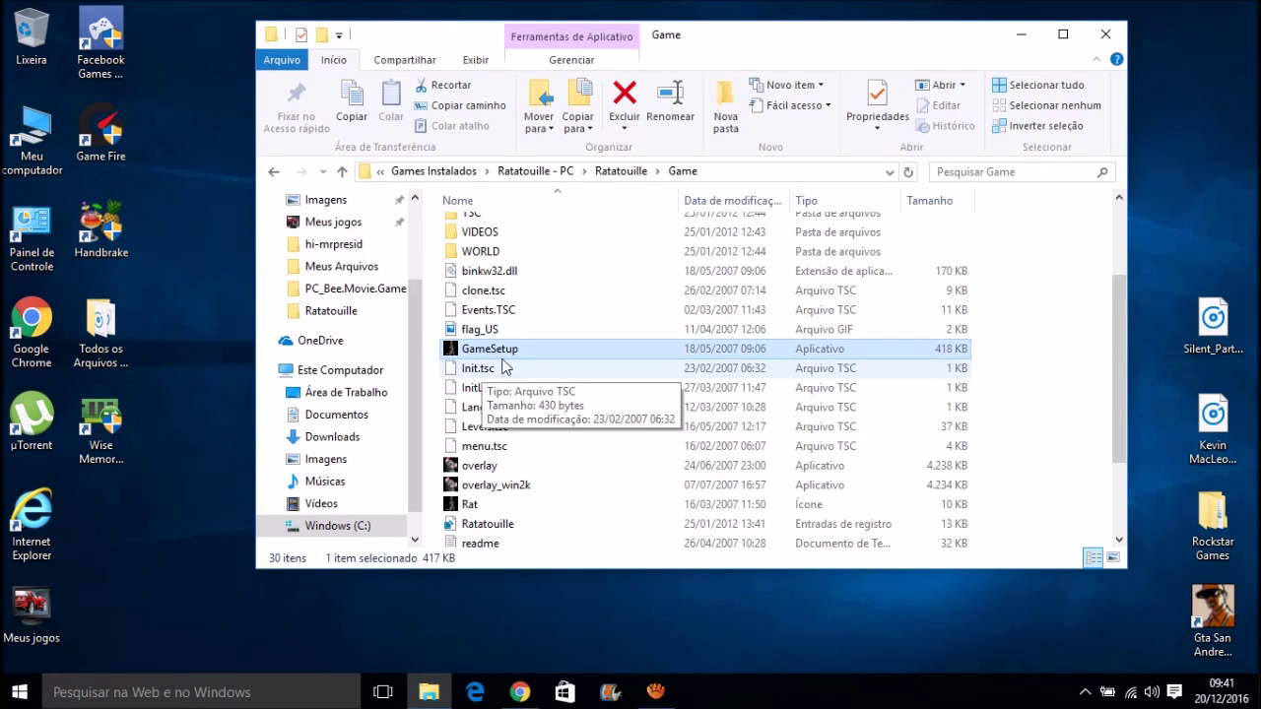
right_click(463, 350)
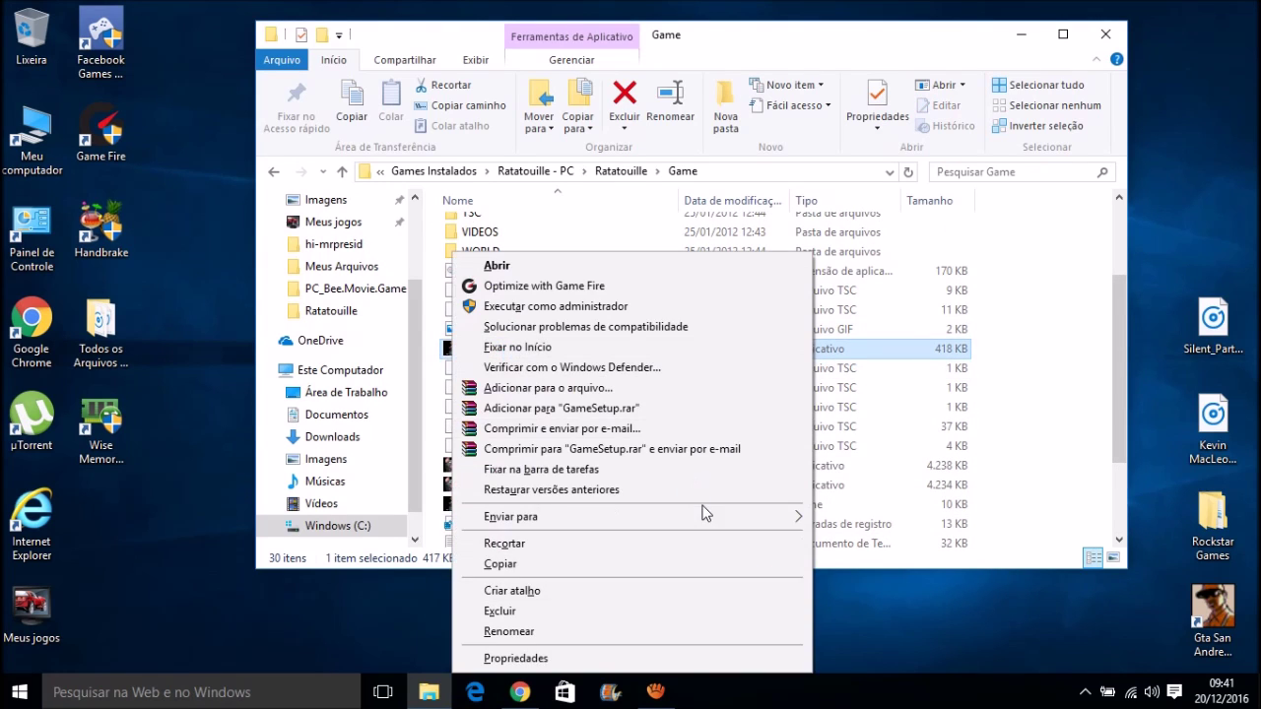
mouse_move(709, 516)
left_click(865, 518)
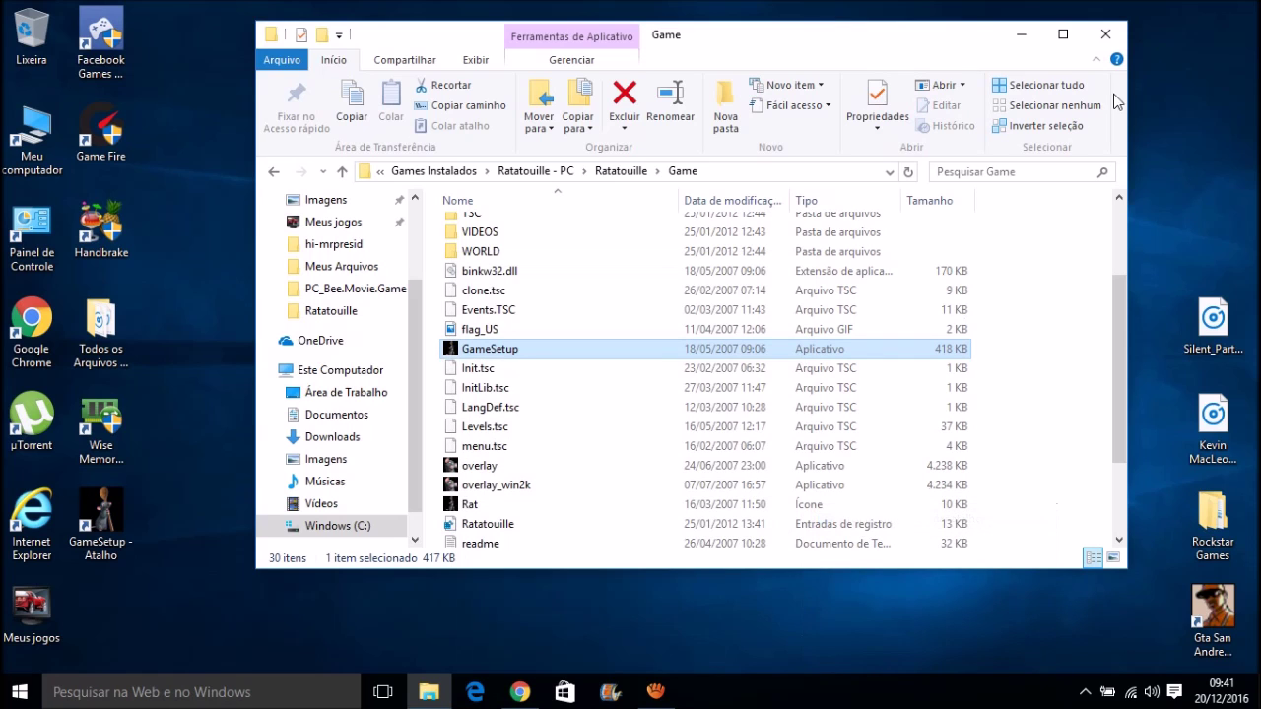
left_click(1105, 34)
- Move the GameSetup shortcut toward the middle of the desktop and open its properties
left_click_drag(109, 517, 553, 306)
right_click(519, 325)
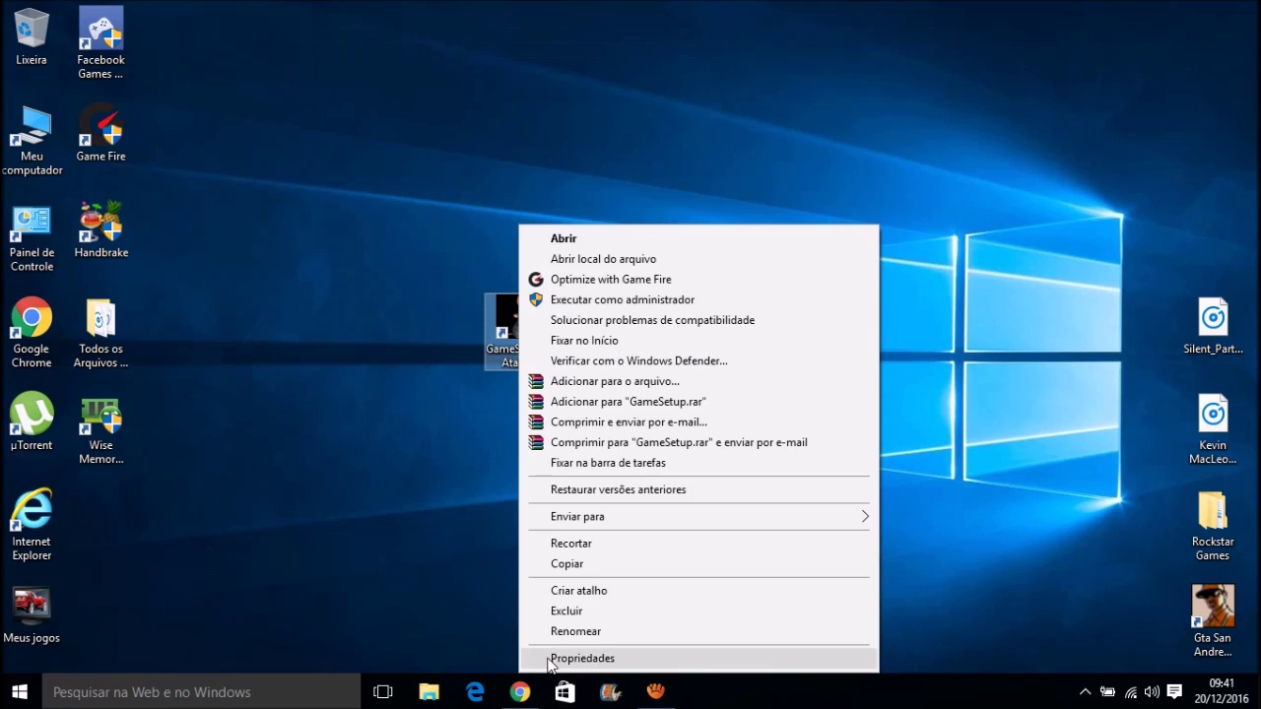
left_click(582, 658)
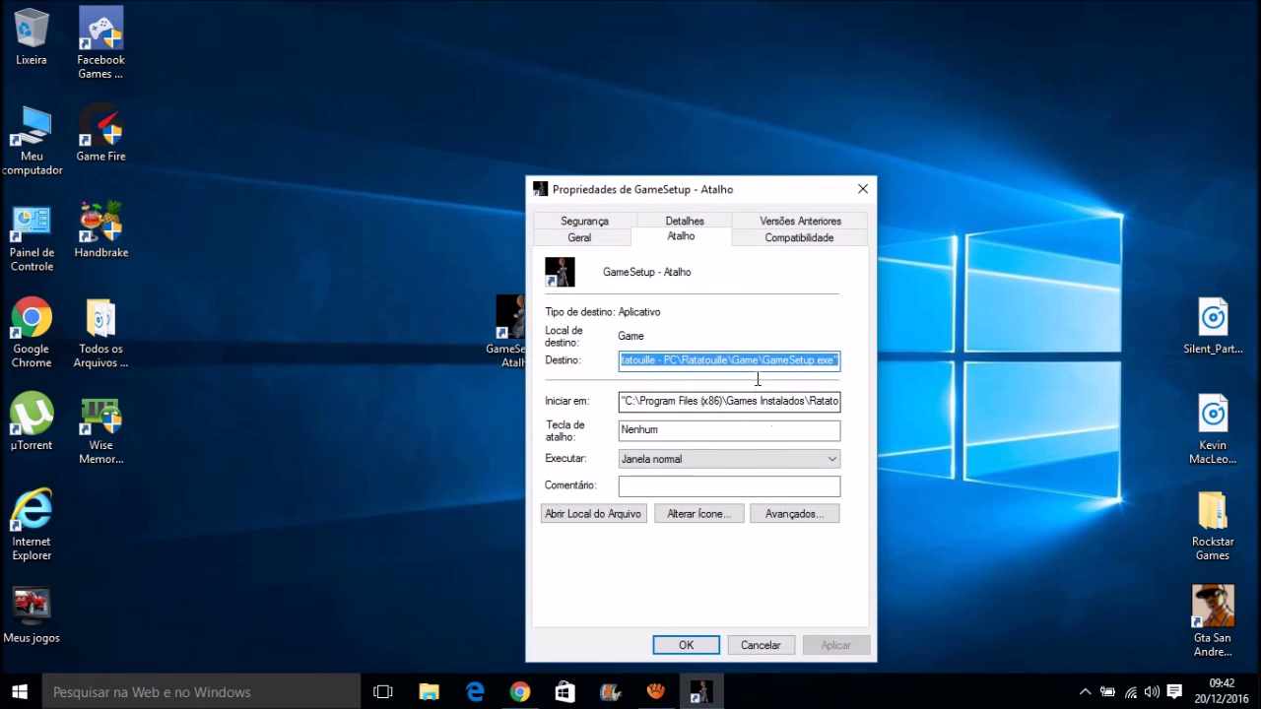
- Copy the word Ratatouille from the shortcut's target path and use it as the shortcut's new name
left_click_drag(729, 355, 699, 358)
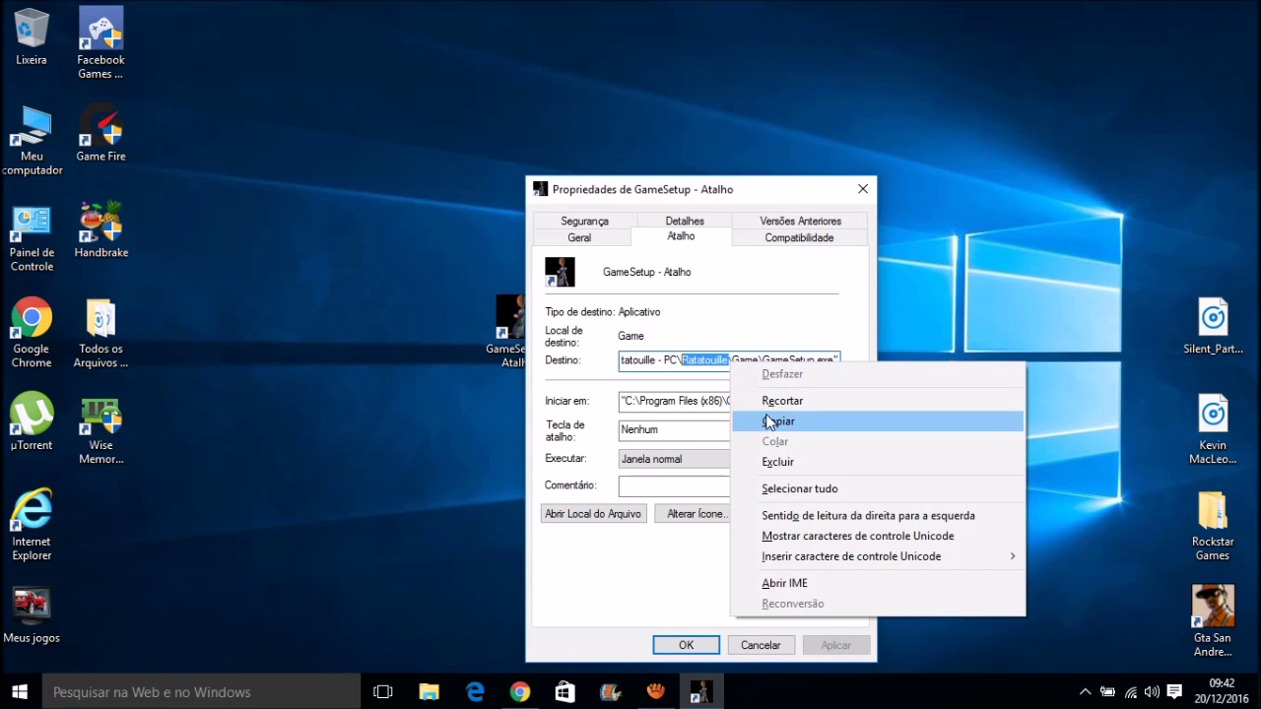
left_click(770, 422)
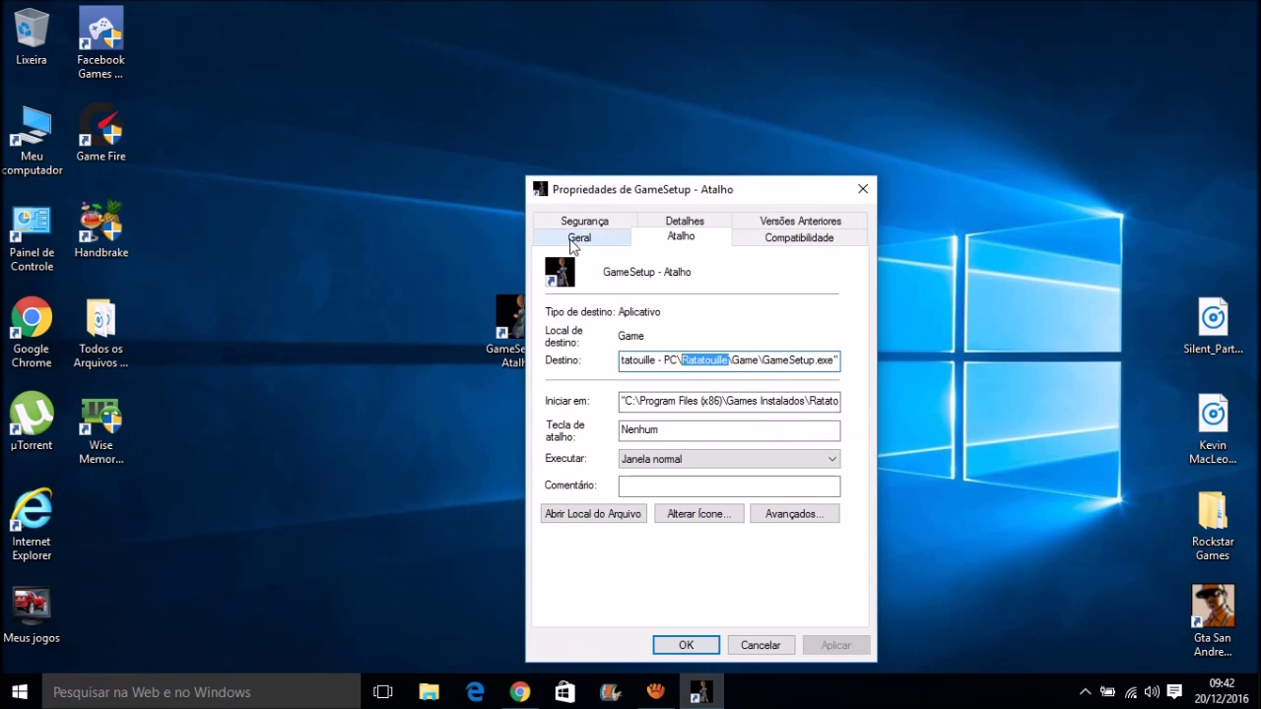
left_click(582, 241)
left_click_drag(707, 279, 611, 275)
key("BackSpace")
type("Ratatouille")
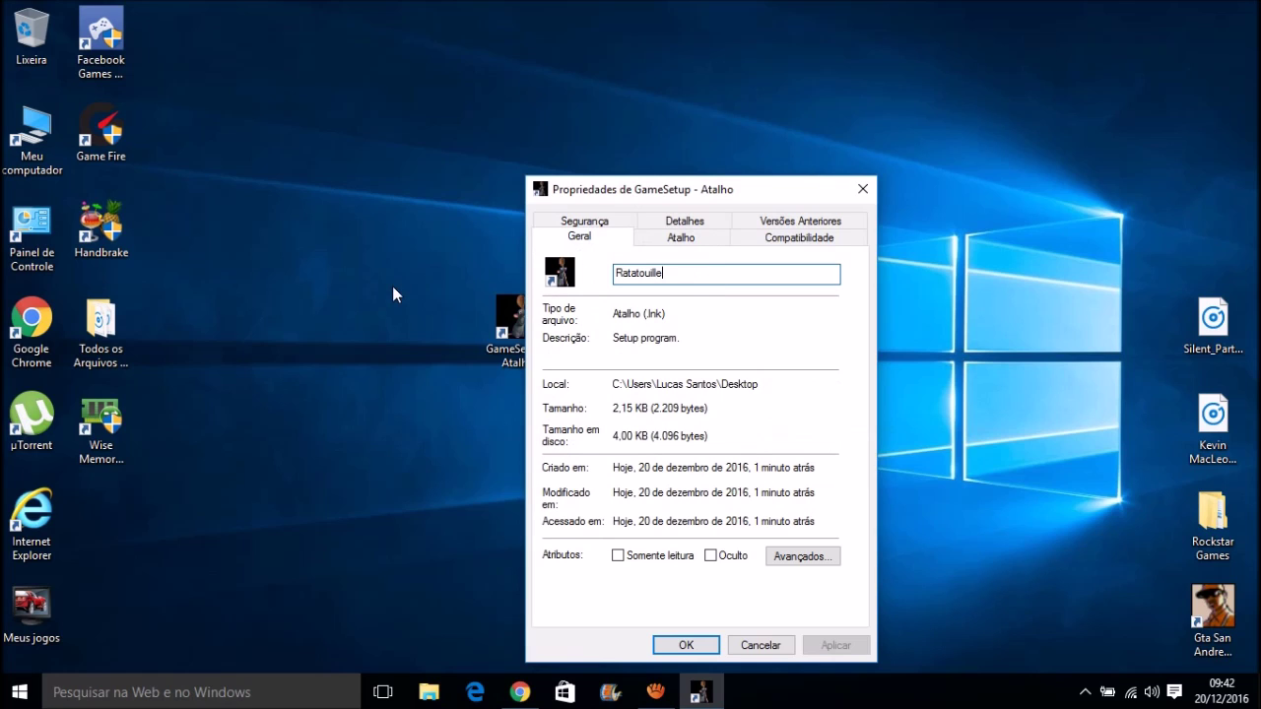
- Set the shortcut to always run the program as administrator and apply the property changes
left_click(783, 236)
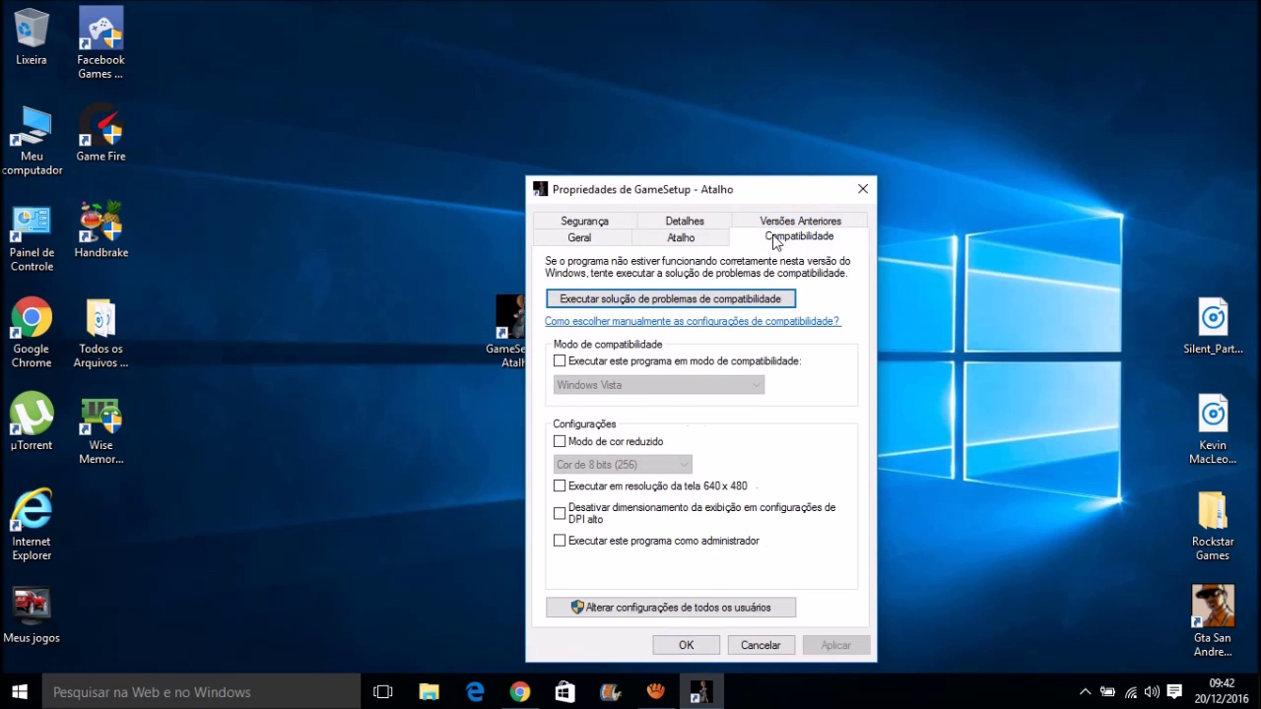
left_click(561, 541)
left_click(685, 645)
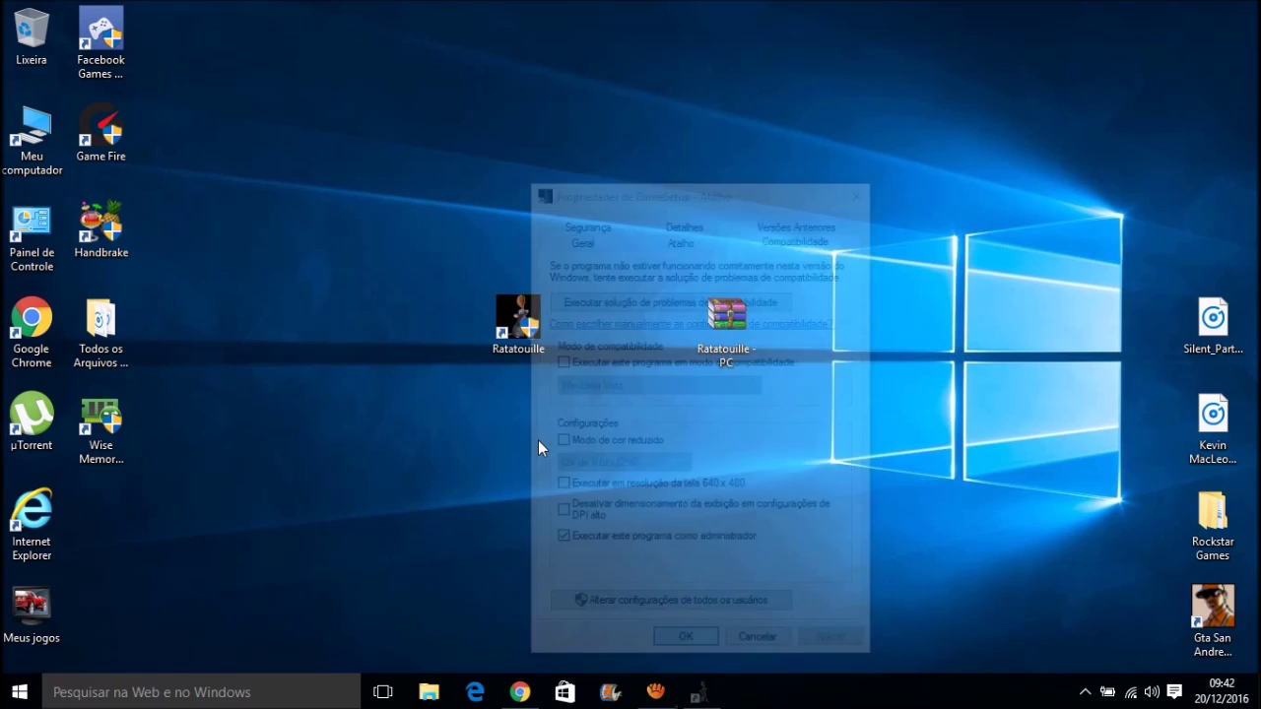
- Launch the game from the Ratatouille desktop shortcut and open its video options
double_click(515, 340)
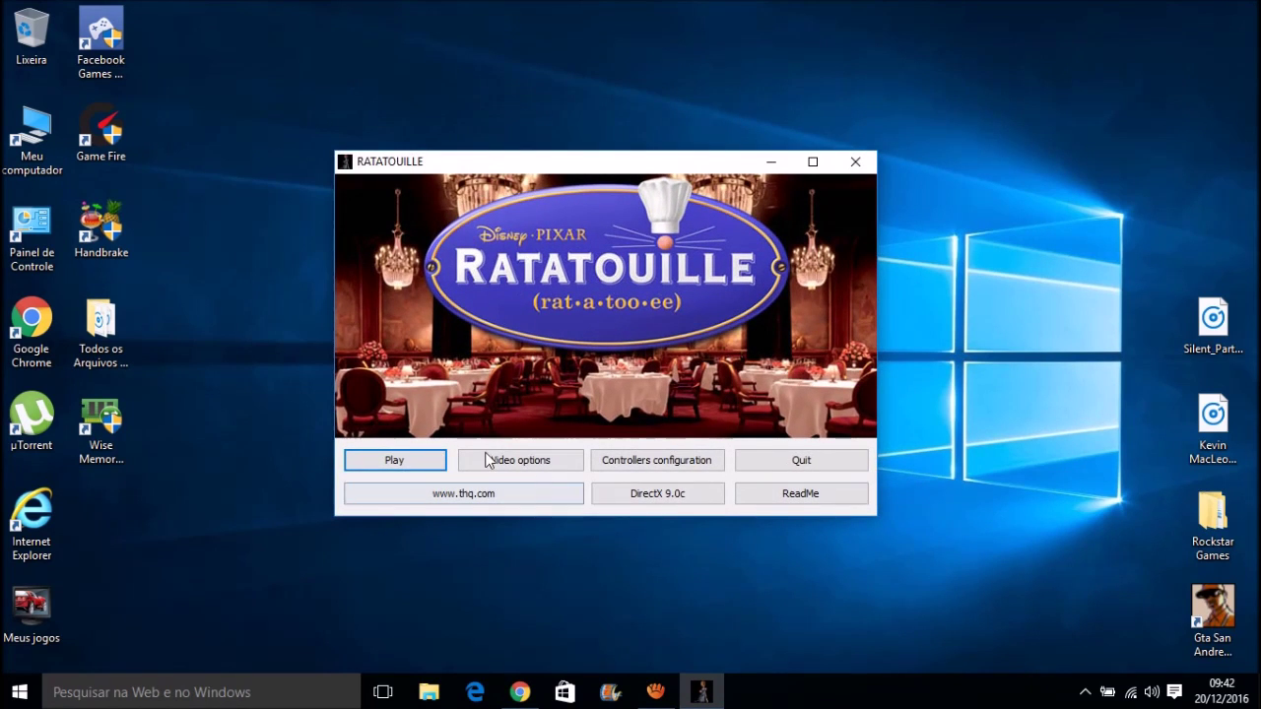
left_click(522, 461)
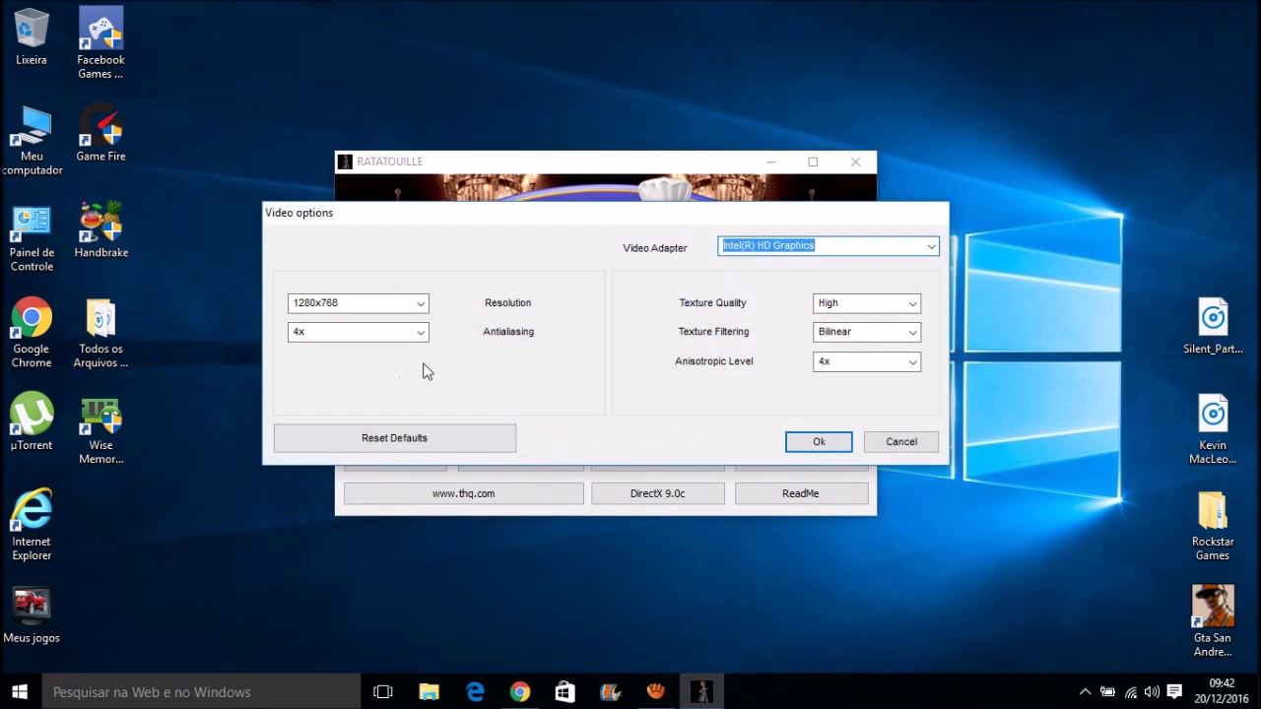
- Examine the available resolution and antialiasing choices in the video options without changing them
left_click(416, 310)
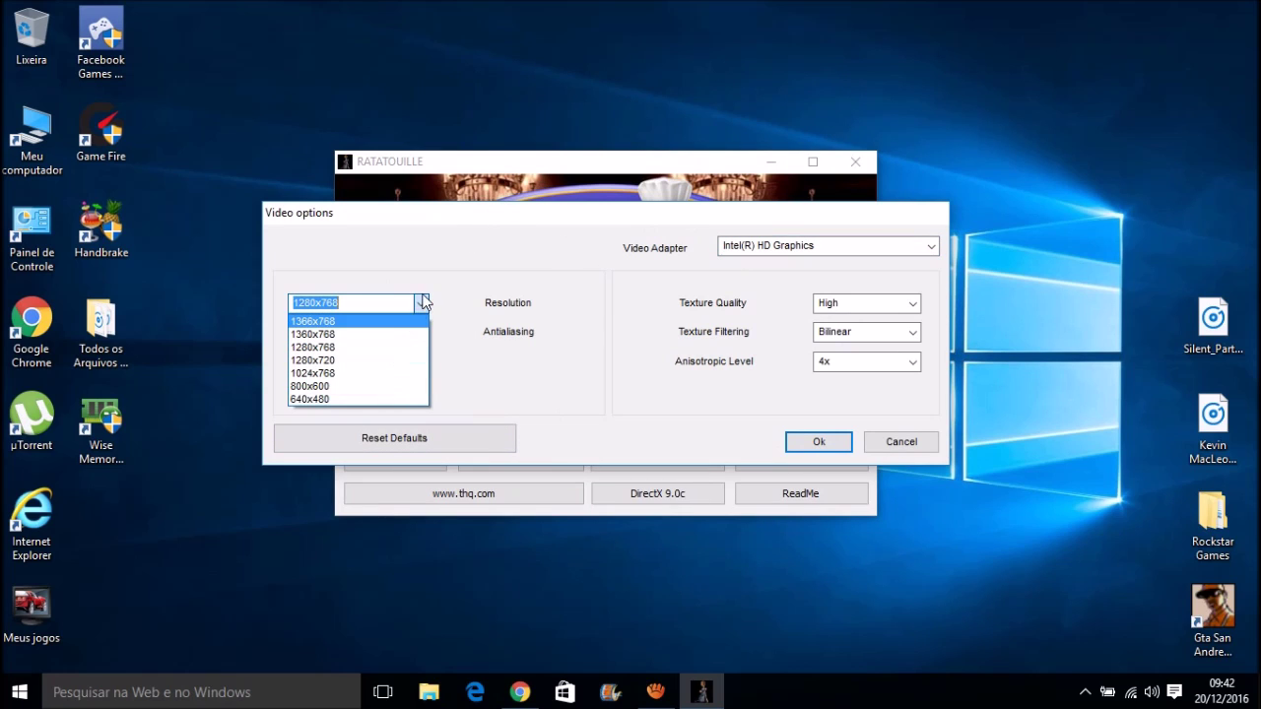
left_click(421, 303)
left_click(420, 332)
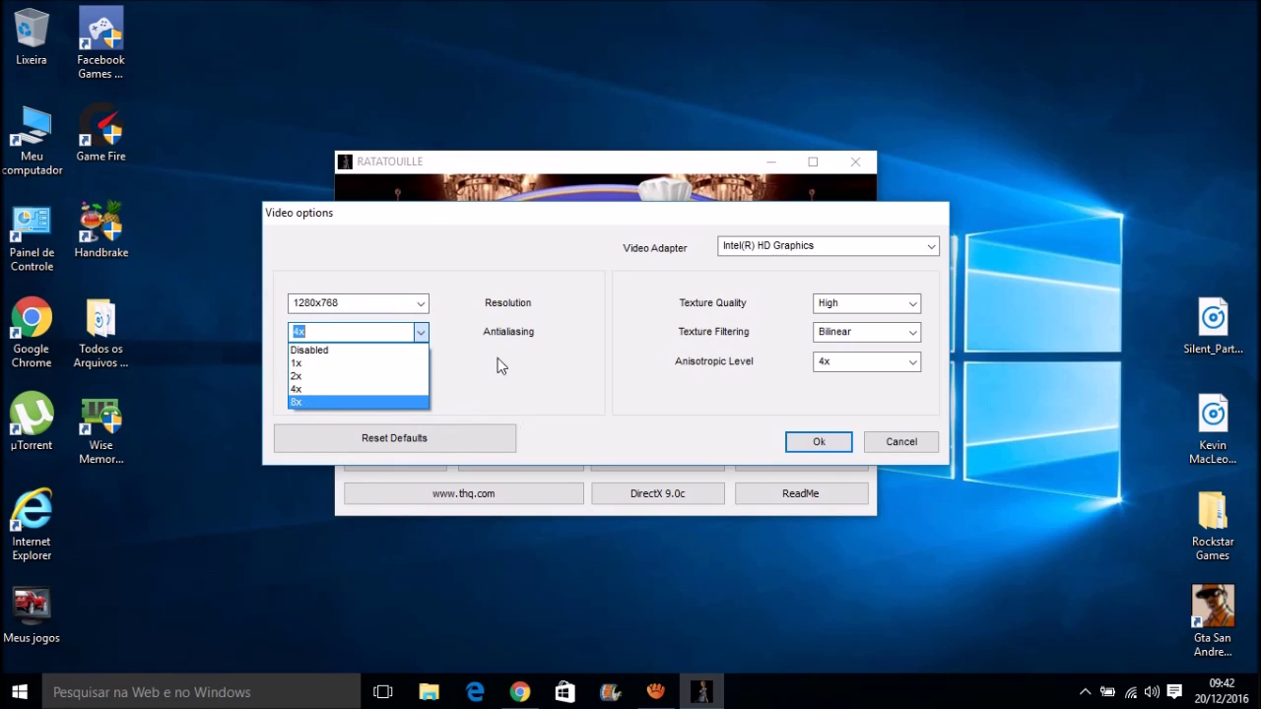
left_click(428, 330)
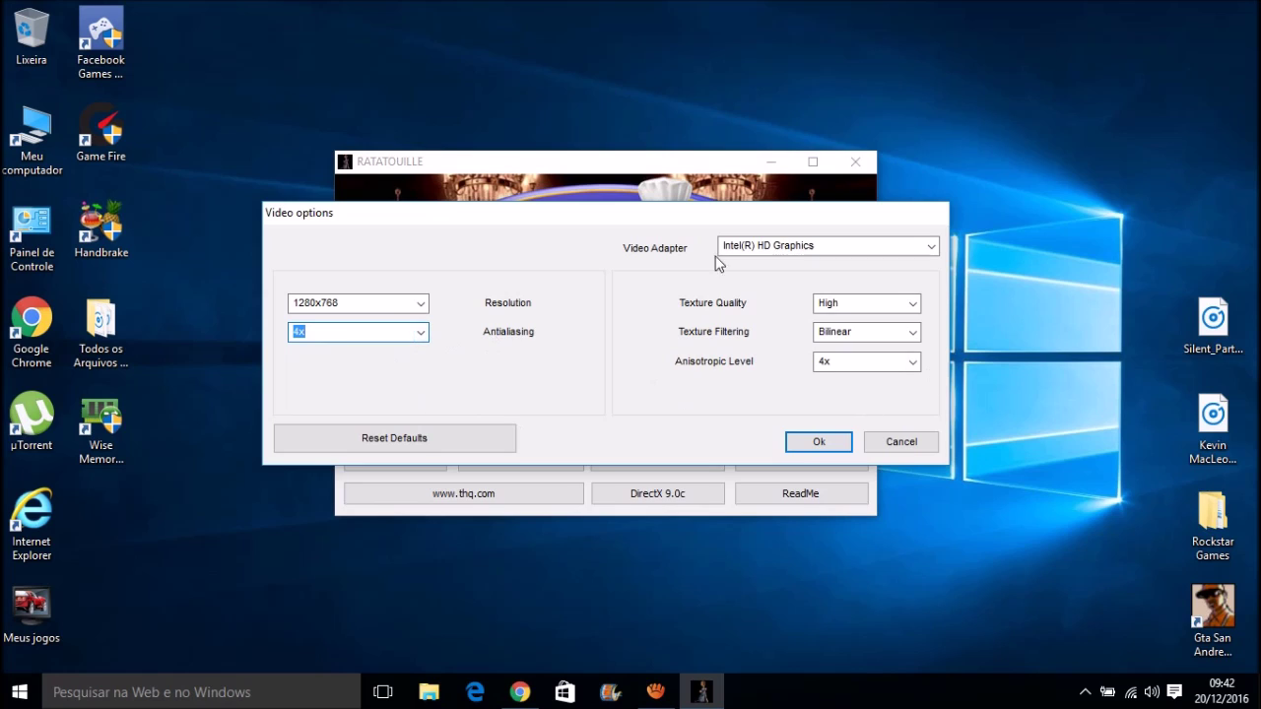
- Check the texture quality, texture filtering, anisotropic level and video adapter choices, and accept the video options
left_click(915, 302)
left_click(916, 302)
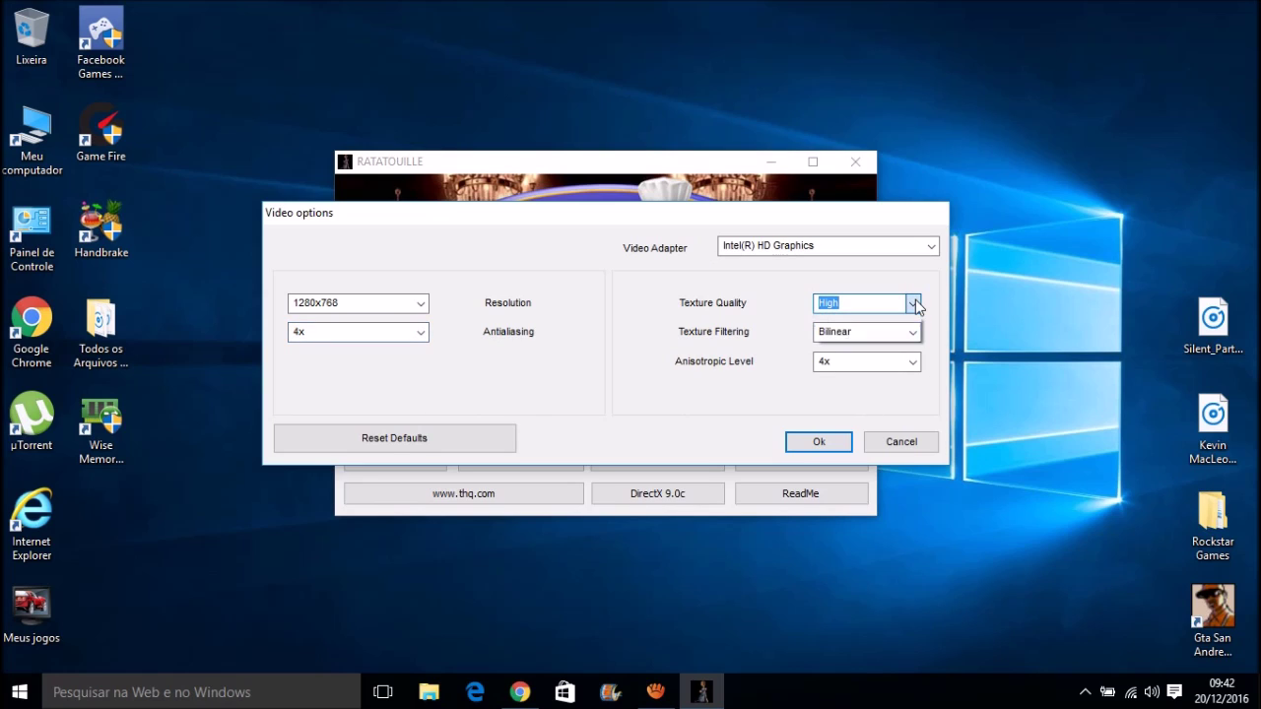
left_click(913, 332)
left_click(913, 332)
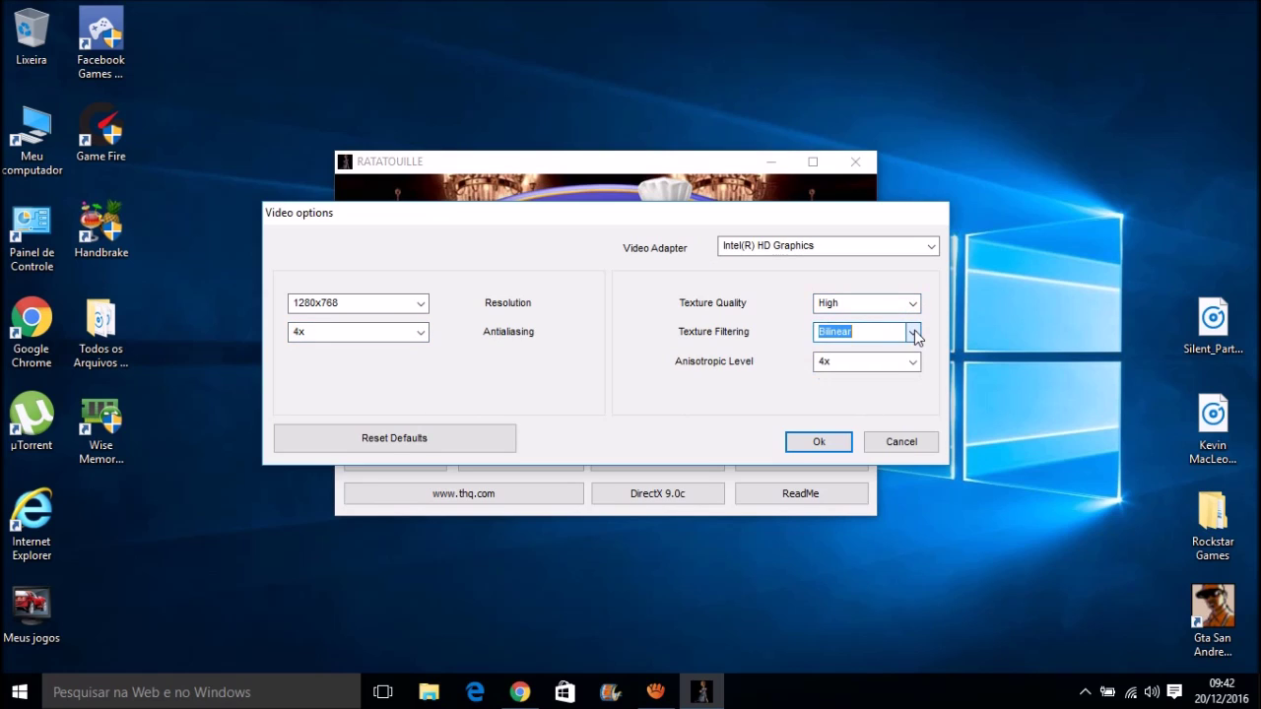
left_click(913, 361)
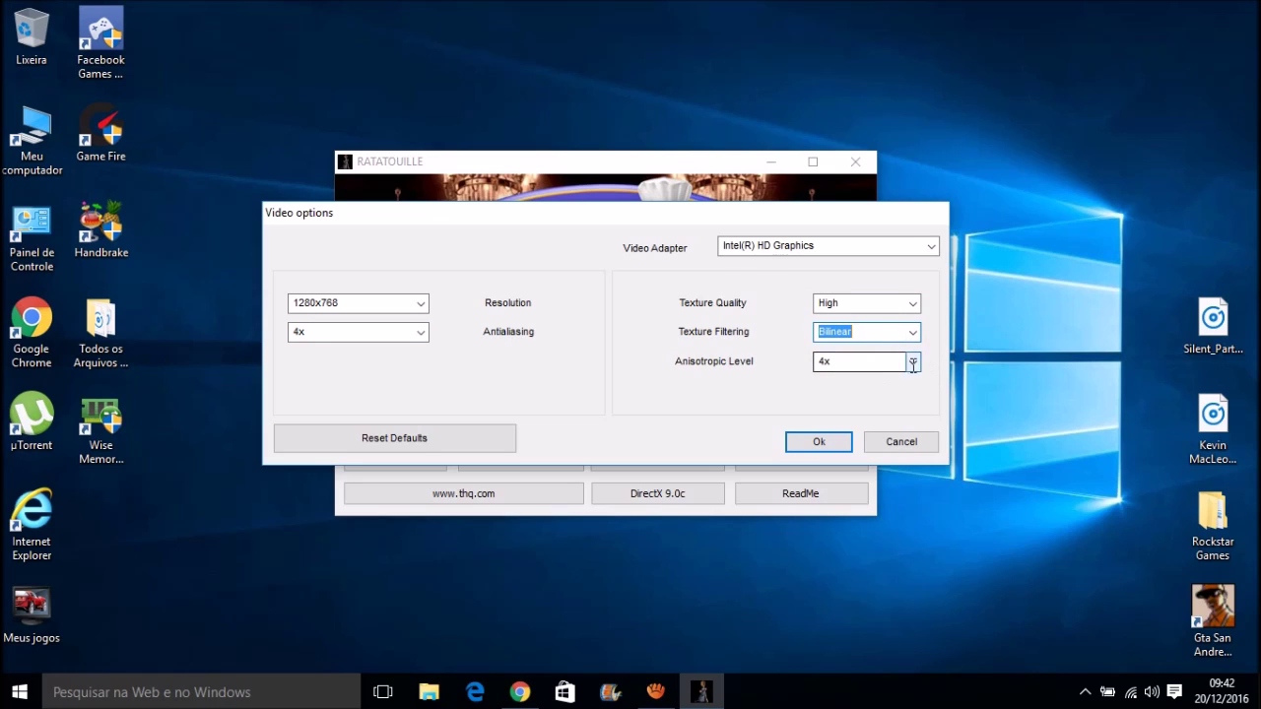
left_click(832, 445)
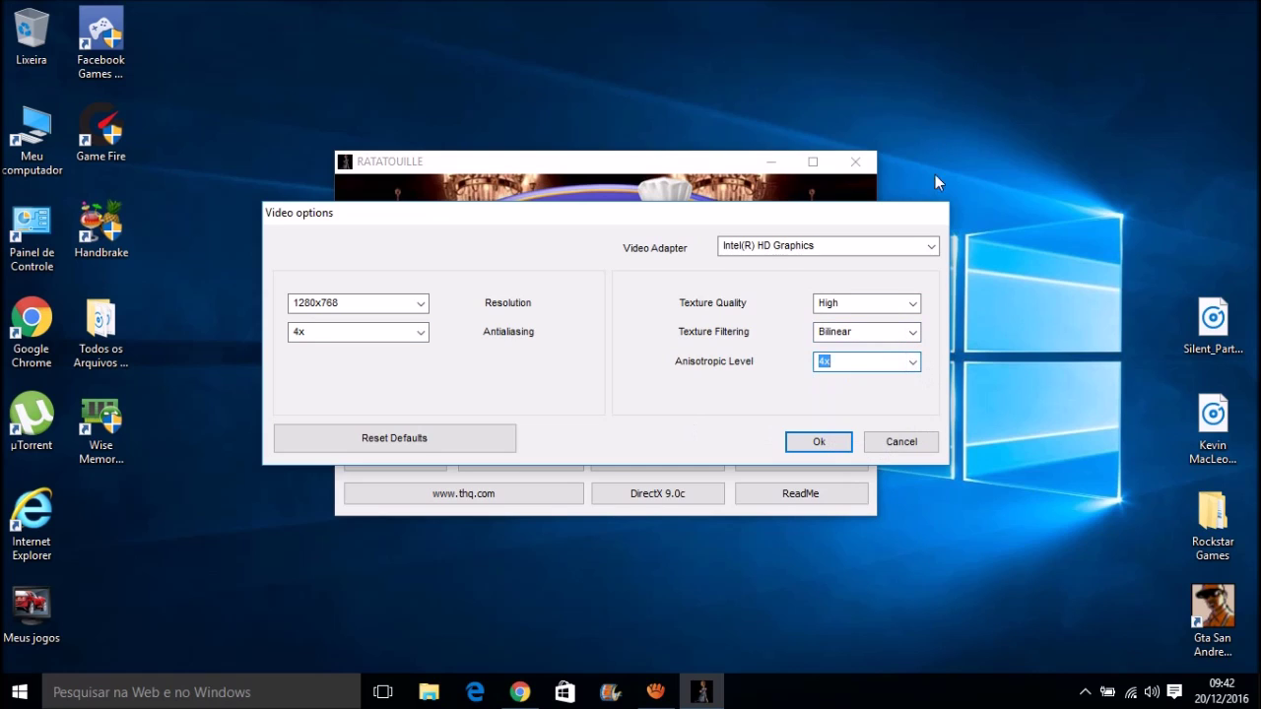
left_click(931, 247)
left_click(931, 247)
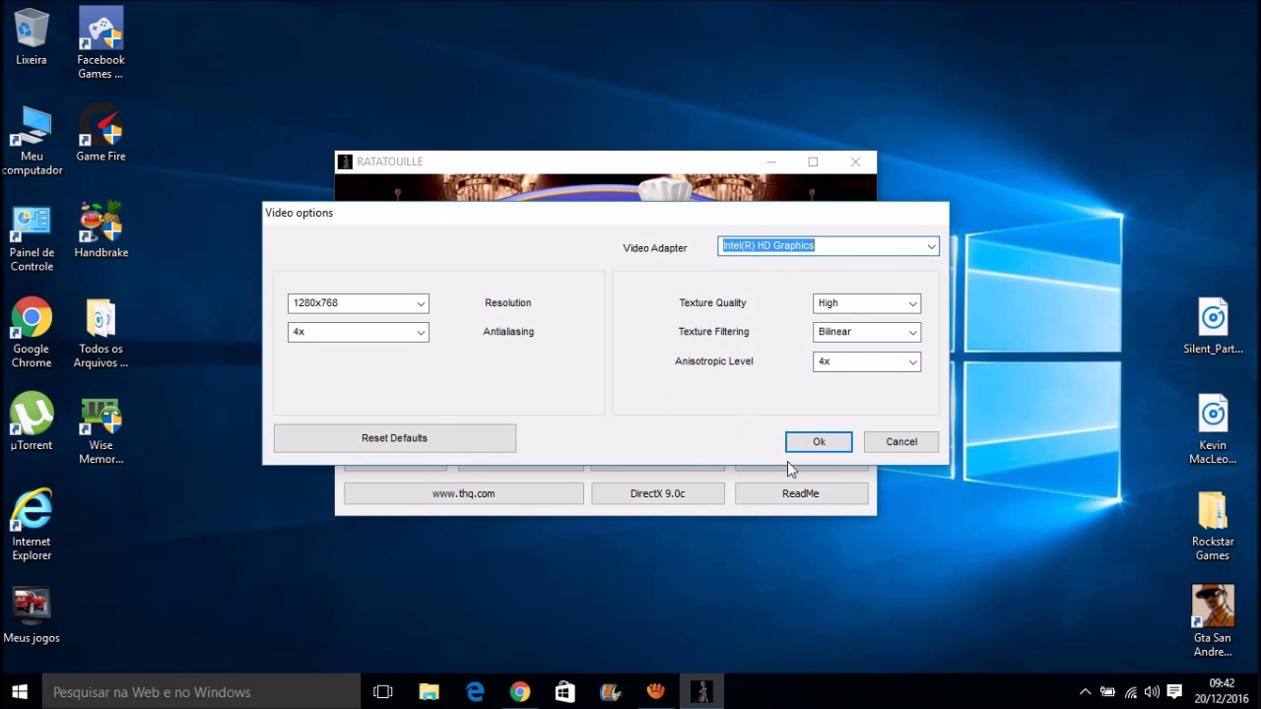
left_click(813, 443)
- Review the Player 1 key assignments in the controllers configuration, accept them, and quit the game launcher
left_click(646, 463)
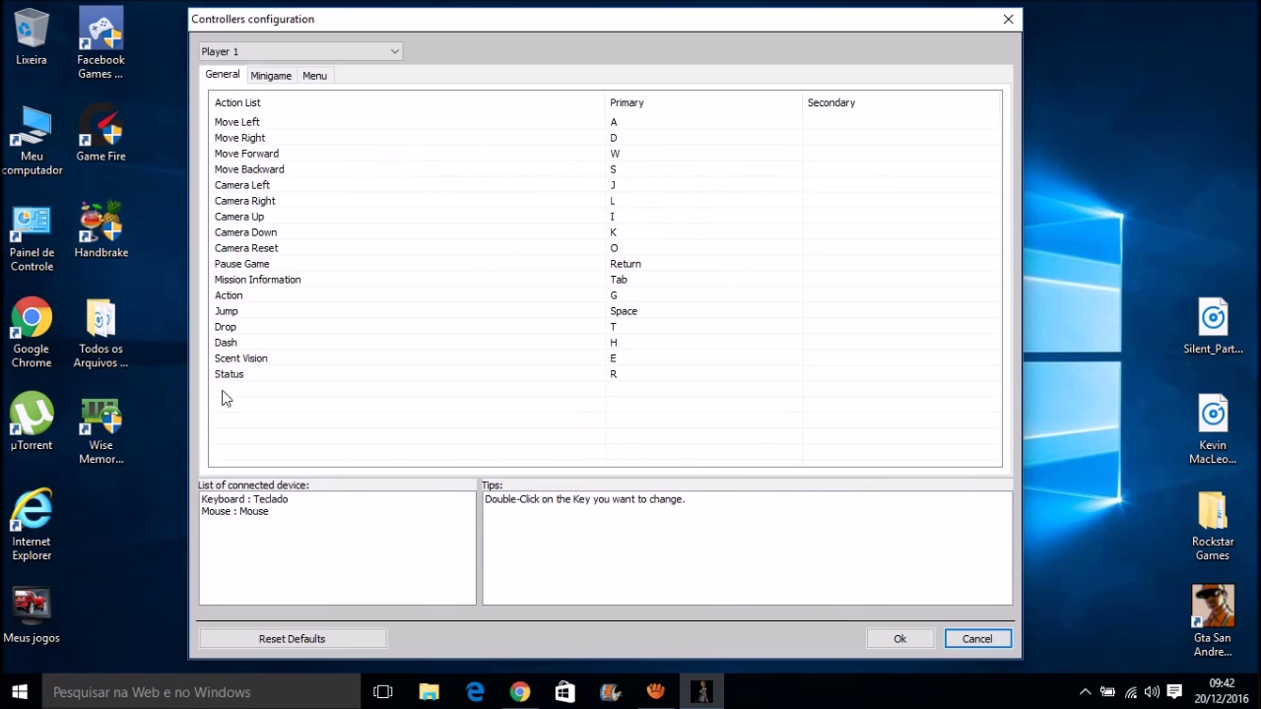
left_click(282, 54)
left_click(282, 54)
left_click(896, 639)
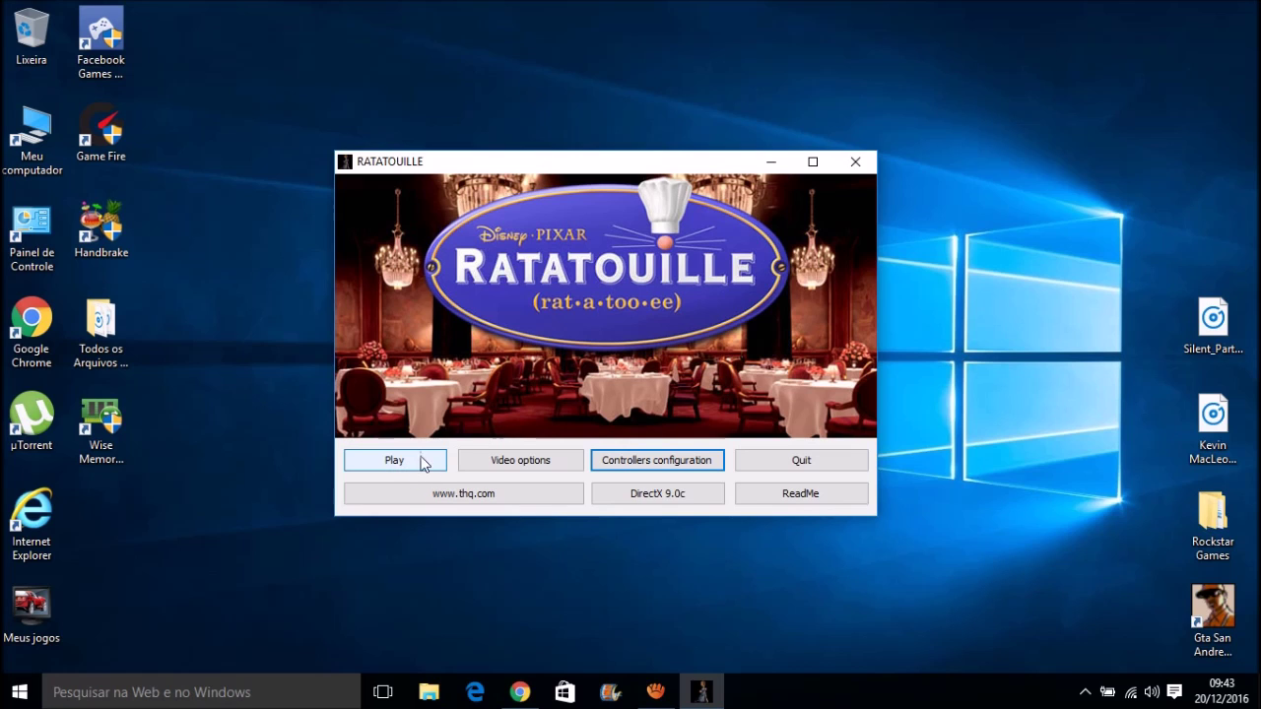
left_click(794, 459)
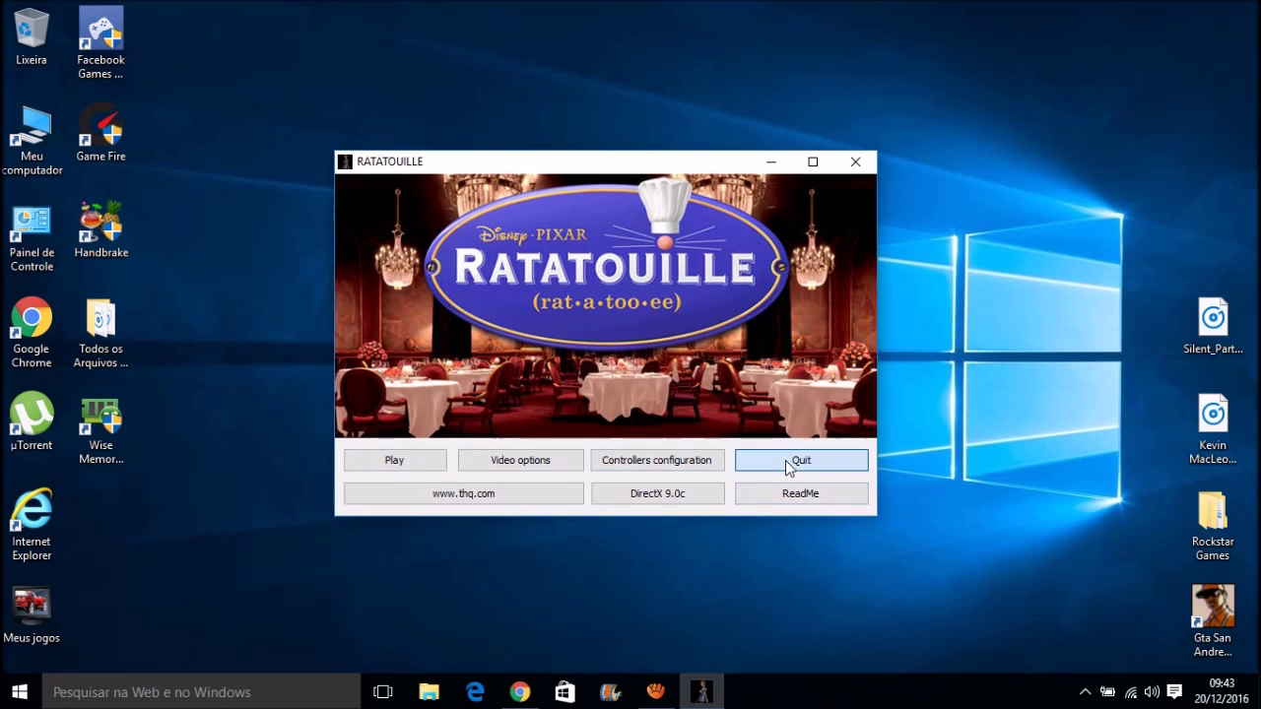
left_click_drag(616, 397, 473, 226)
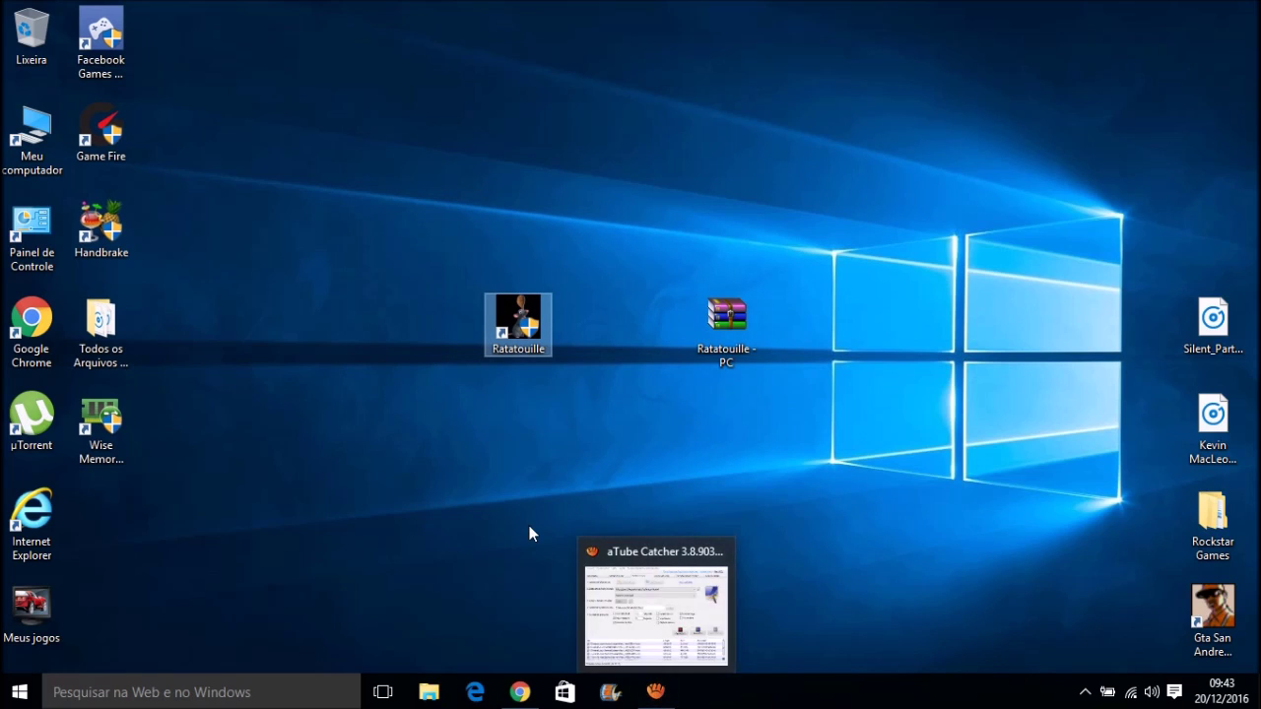
left_click_drag(477, 76, 568, 493)
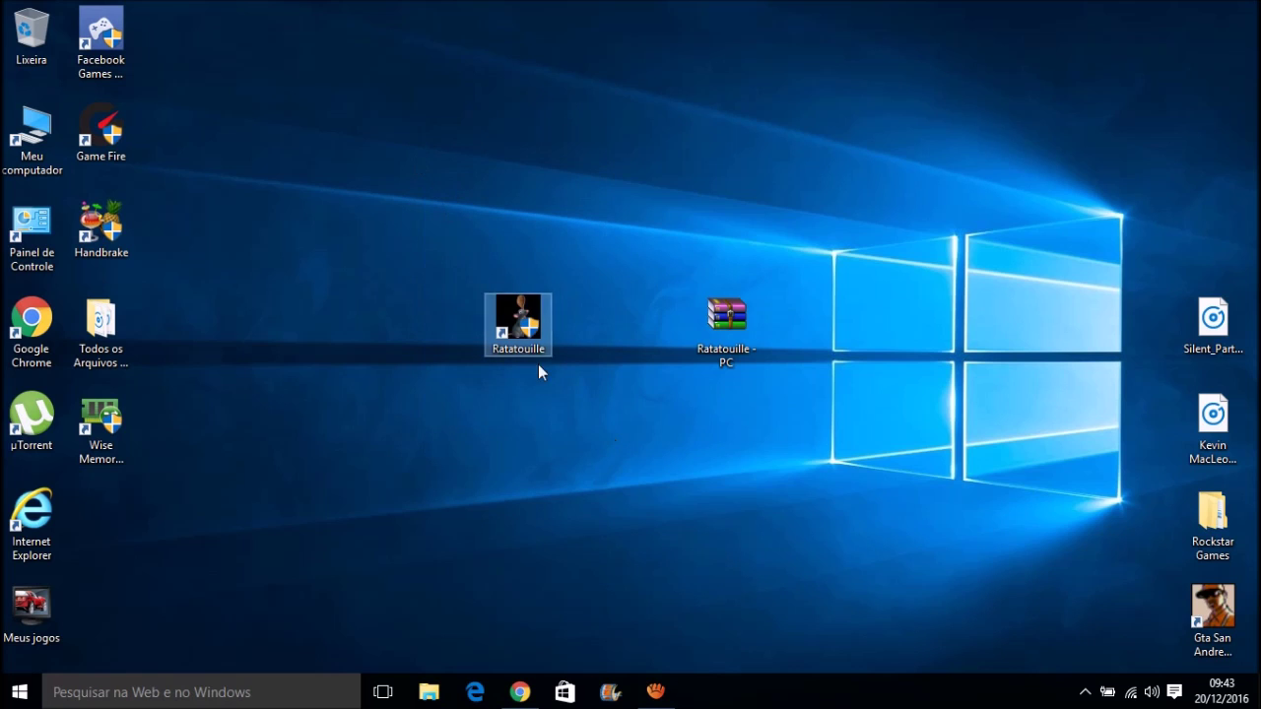
left_click_drag(605, 504, 412, 120)
left_click_drag(353, 22, 532, 292)
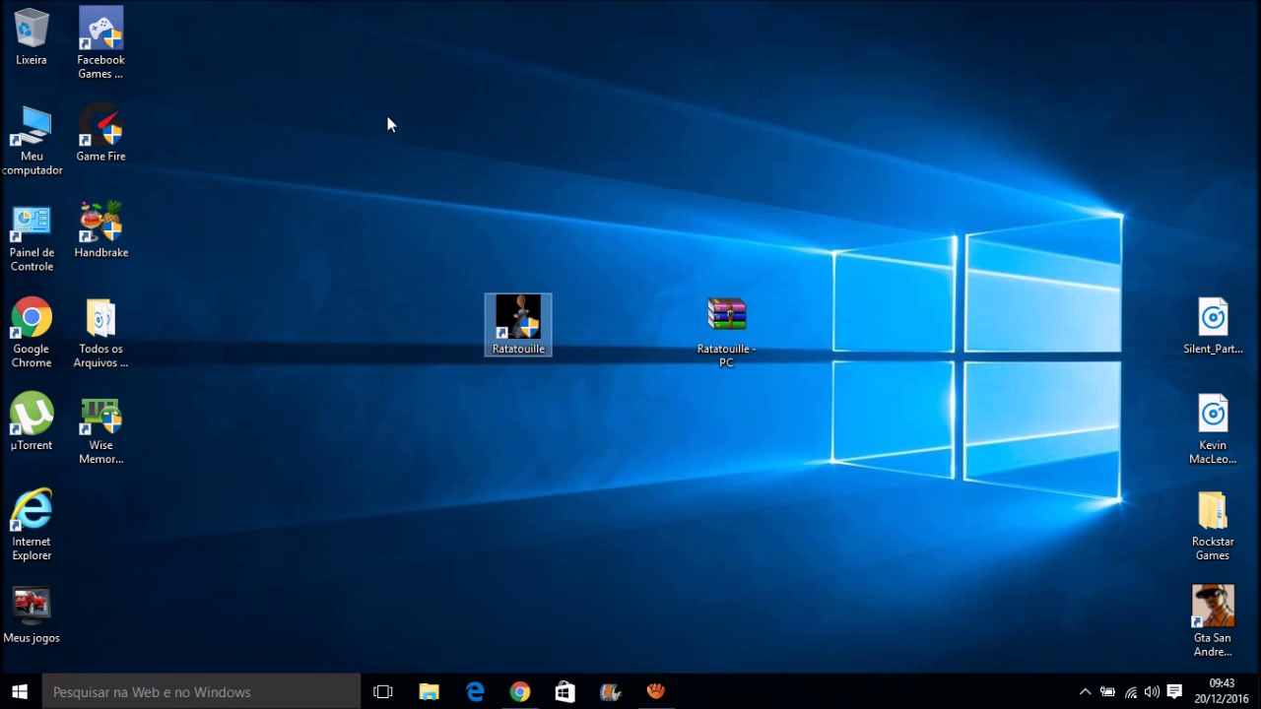
left_click_drag(631, 536, 427, 175)
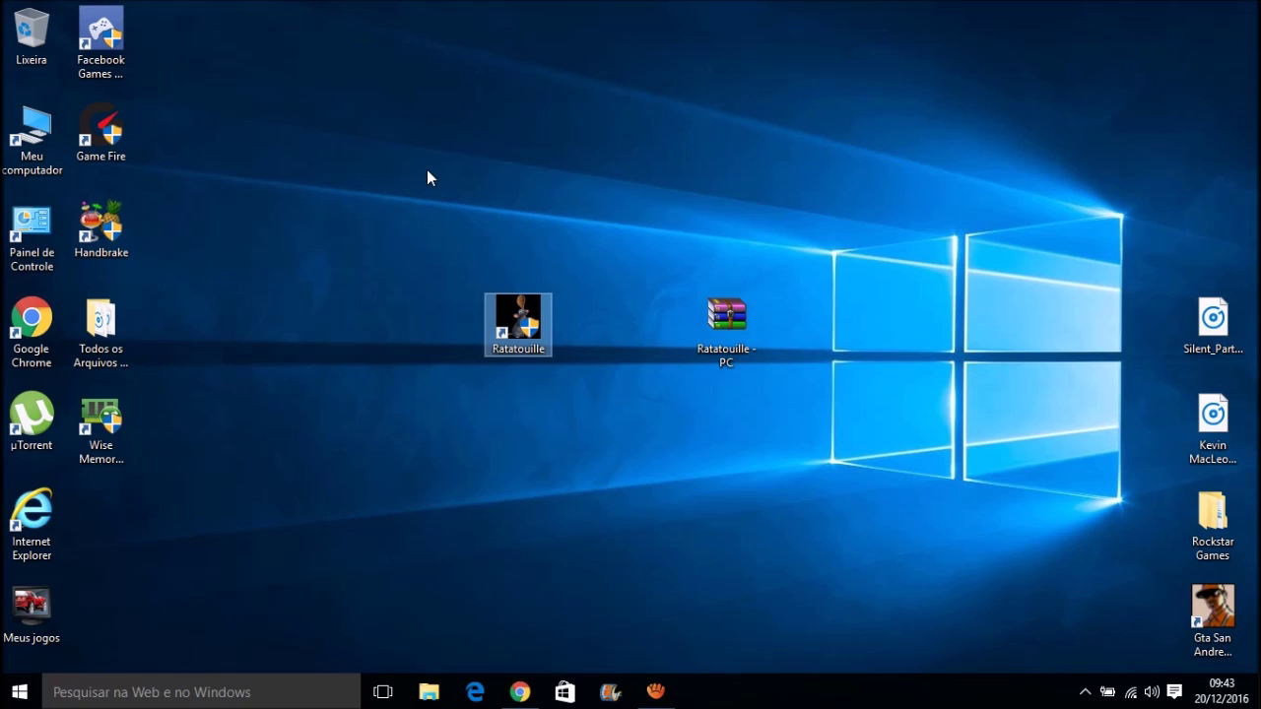